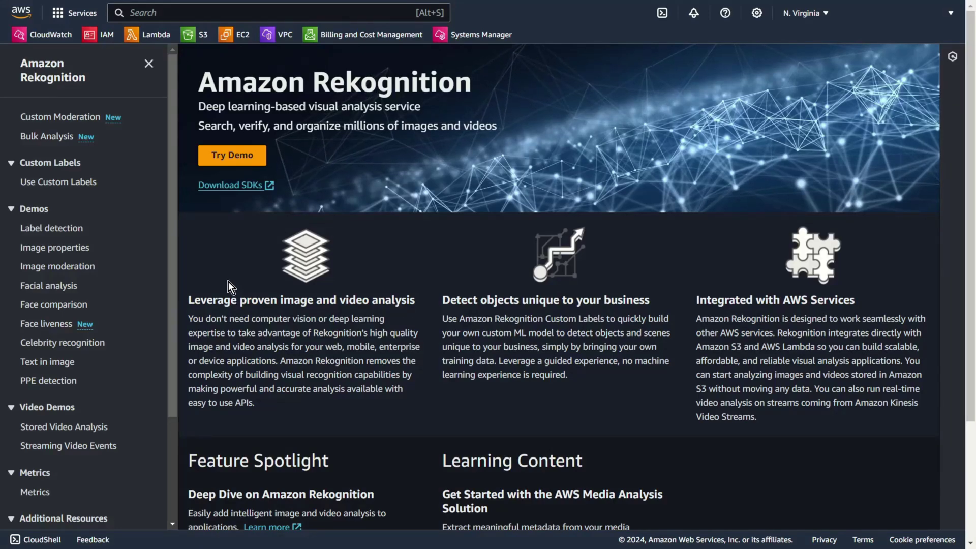
- Run label detection on the local snake photo, then the lynx photo
{"action": "left_click", "coordinate": [45, 230]}
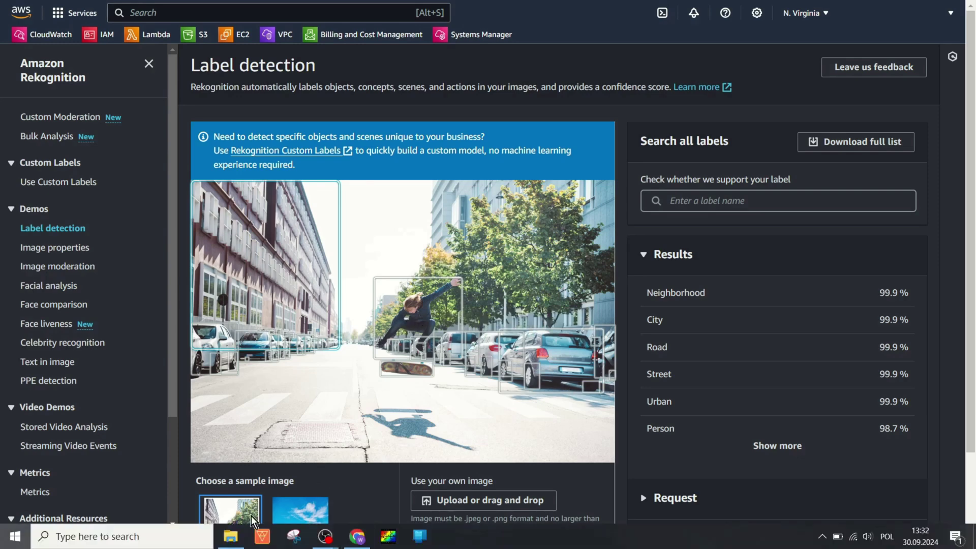
{"action": "left_click", "coordinate": [229, 537]}
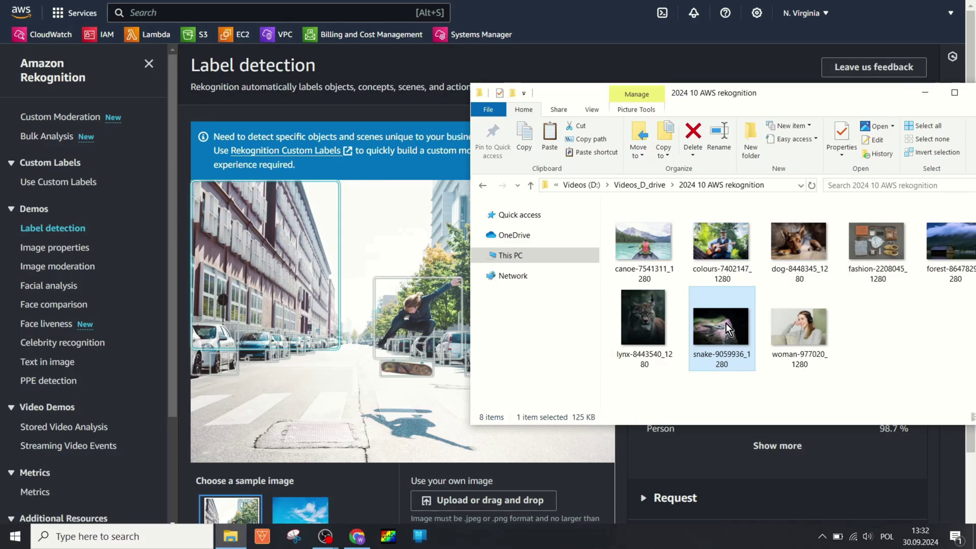
{"action": "left_click_drag", "start_coordinate": [725, 332], "coordinate": [416, 336]}
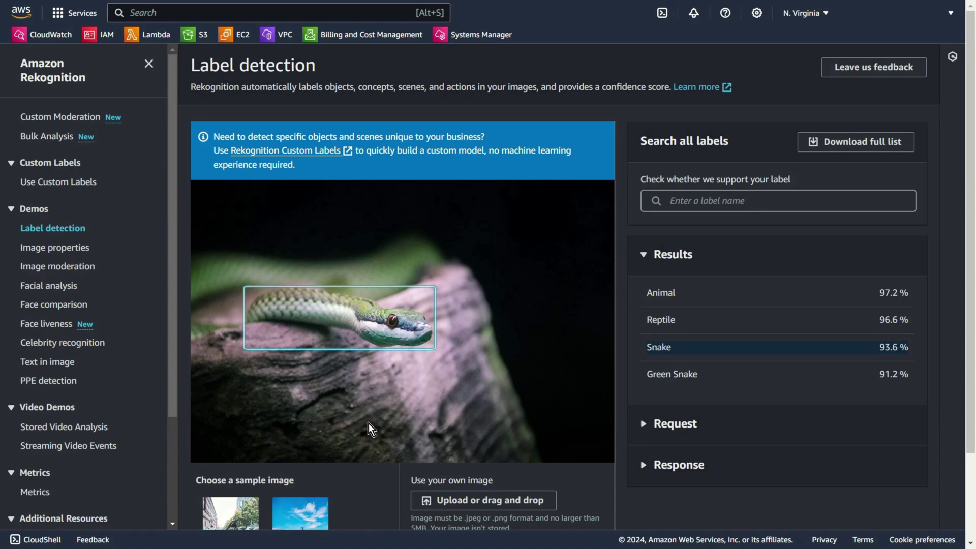
{"action": "left_click", "coordinate": [231, 536]}
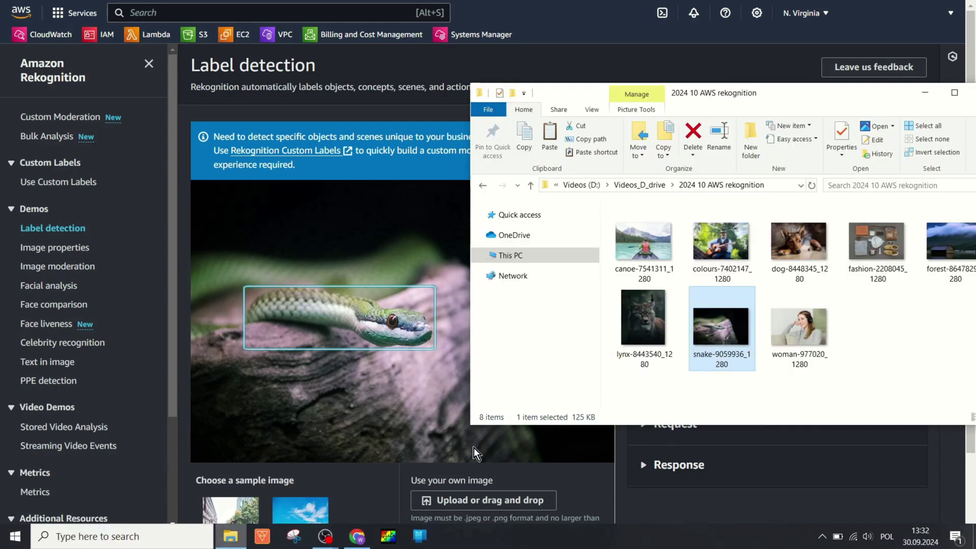
{"action": "left_click_drag", "start_coordinate": [644, 320], "coordinate": [351, 233]}
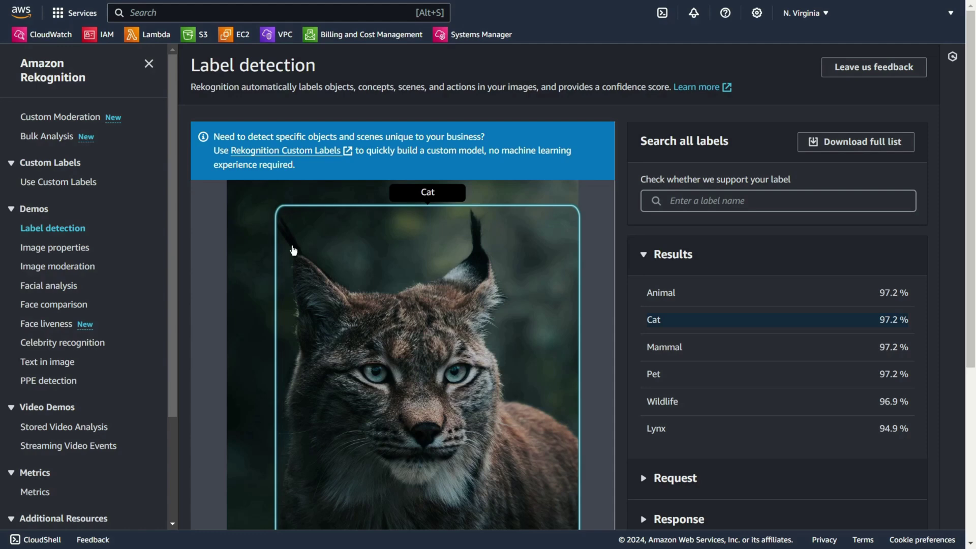
- Switch to the Facial analysis demo under Demos
{"action": "left_click", "coordinate": [52, 285]}
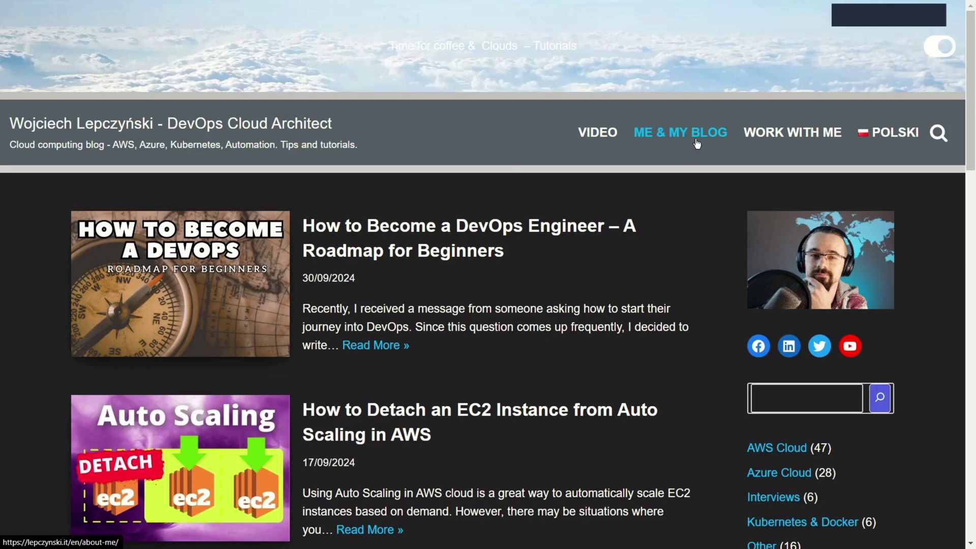
- Go to the blog's ME & MY BLOG page and bring up the jet ski photo's image options
{"action": "left_click", "coordinate": [696, 137]}
{"action": "scroll", "coordinate": [672, 191], "scroll_direction": "down", "scroll_amount": 2}
{"action": "scroll", "coordinate": [672, 192], "scroll_direction": "down", "scroll_amount": 2}
{"action": "scroll", "coordinate": [673, 191], "scroll_direction": "down", "scroll_amount": 4}
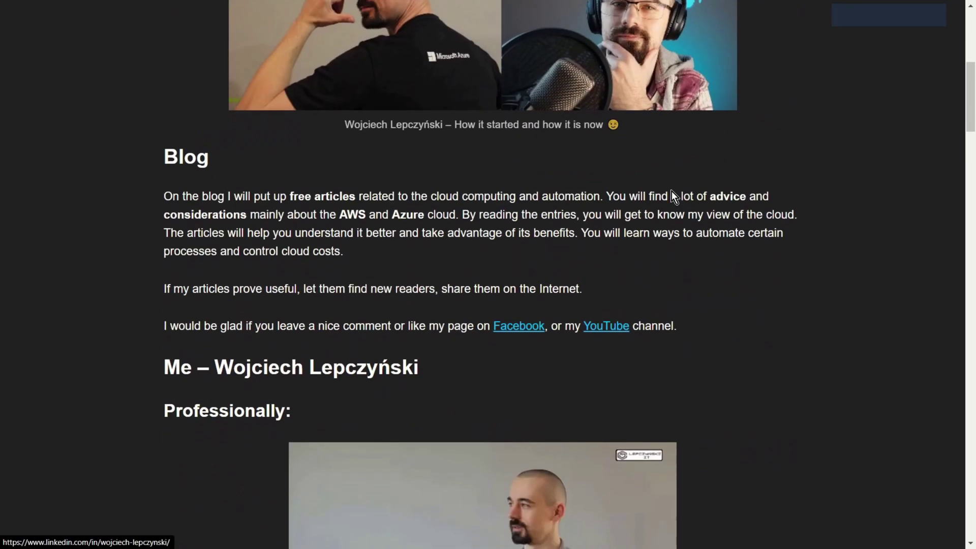
{"action": "scroll", "coordinate": [672, 191], "scroll_direction": "down", "scroll_amount": 5}
{"action": "scroll", "coordinate": [672, 192], "scroll_direction": "down", "scroll_amount": 5}
{"action": "scroll", "coordinate": [672, 192], "scroll_direction": "down", "scroll_amount": 4}
{"action": "scroll", "coordinate": [671, 192], "scroll_direction": "down", "scroll_amount": 5}
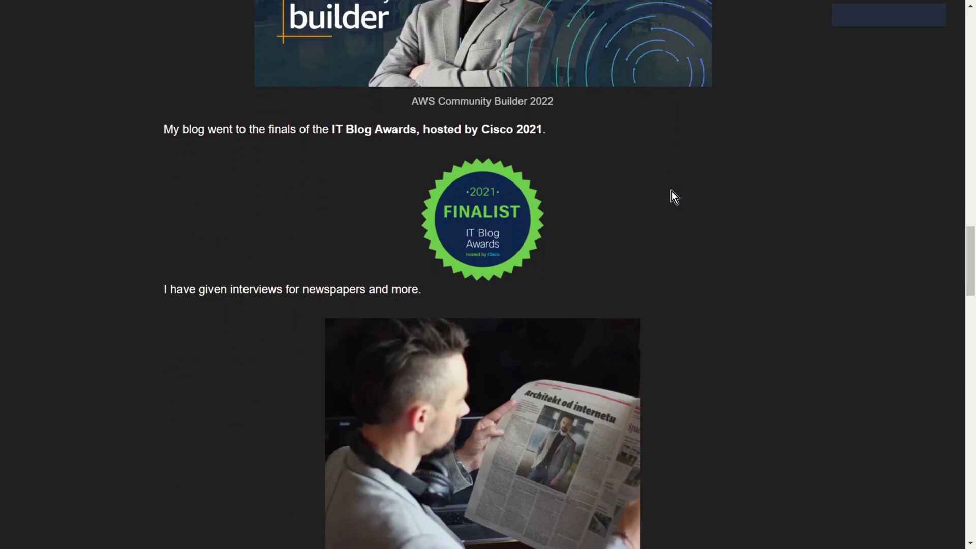
{"action": "scroll", "coordinate": [671, 191], "scroll_direction": "down", "scroll_amount": 5}
{"action": "scroll", "coordinate": [671, 191], "scroll_direction": "down", "scroll_amount": 5}
{"action": "scroll", "coordinate": [672, 192], "scroll_direction": "down", "scroll_amount": 4}
{"action": "scroll", "coordinate": [671, 192], "scroll_direction": "down", "scroll_amount": 2}
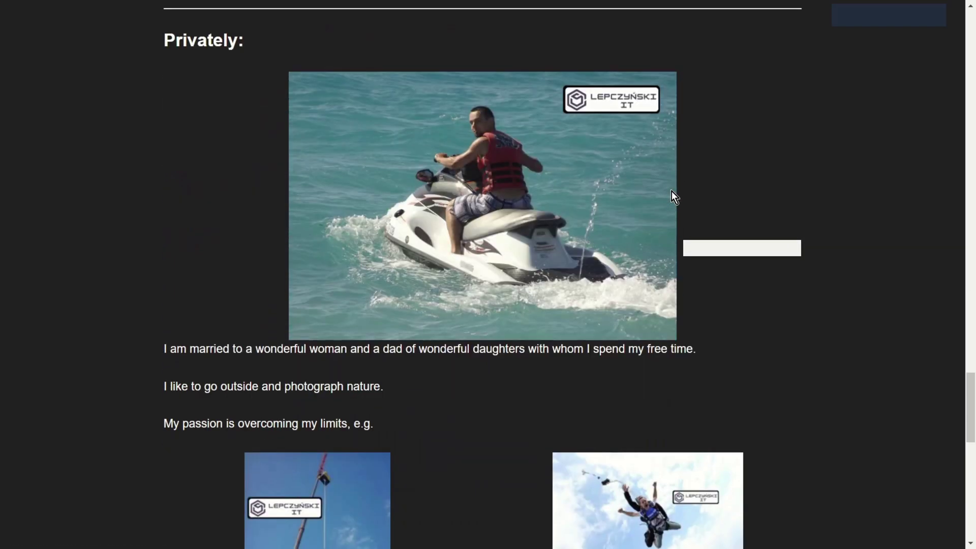
{"action": "scroll", "coordinate": [672, 192], "scroll_direction": "down", "scroll_amount": 3}
{"action": "scroll", "coordinate": [671, 192], "scroll_direction": "down", "scroll_amount": 5}
{"action": "scroll", "coordinate": [672, 192], "scroll_direction": "down", "scroll_amount": 2}
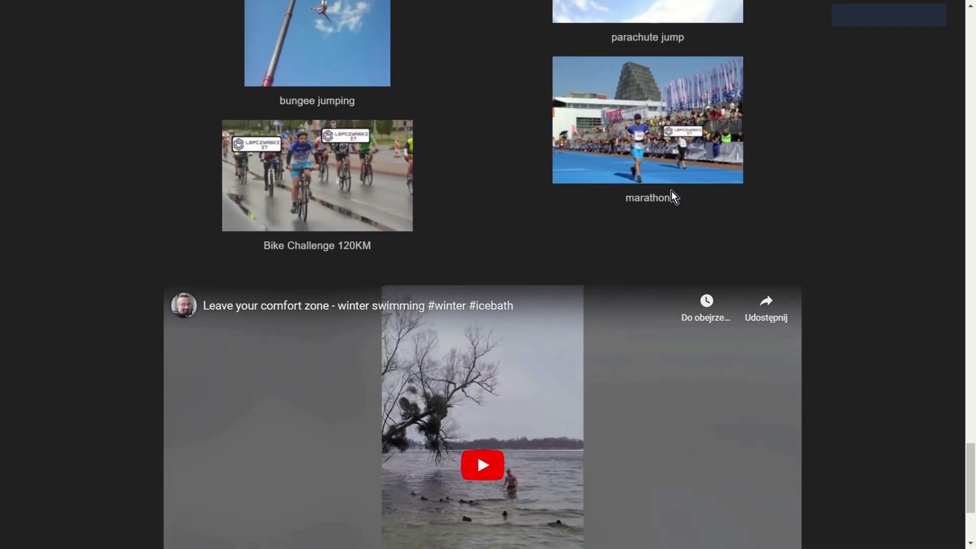
{"action": "scroll", "coordinate": [672, 192], "scroll_direction": "up", "scroll_amount": 6}
{"action": "scroll", "coordinate": [672, 192], "scroll_direction": "up", "scroll_amount": 2}
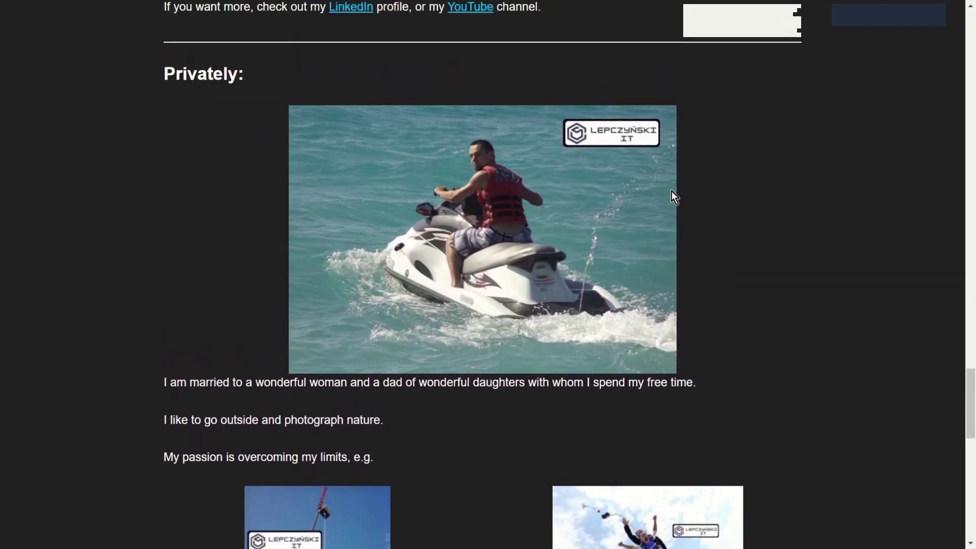
{"action": "right_click", "coordinate": [473, 206]}
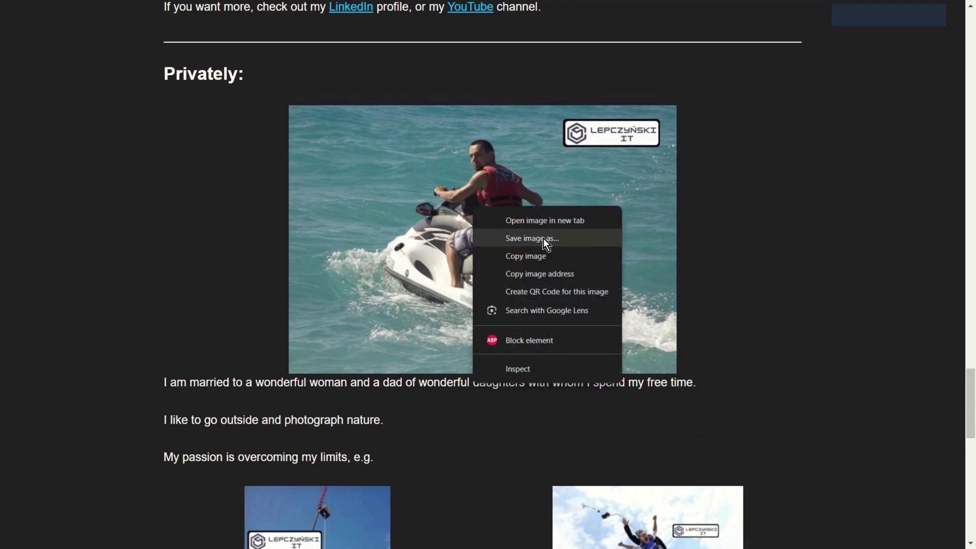
- Save the jet ski photo, then run facial analysis on it, the woman with headphones and the guitarist
{"action": "left_click", "coordinate": [544, 239]}
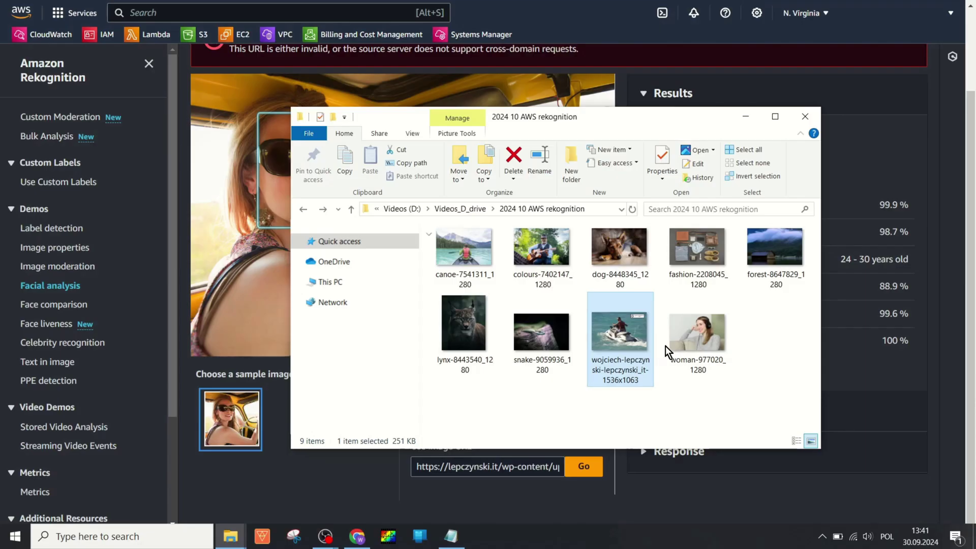
{"action": "left_click_drag", "start_coordinate": [619, 336], "coordinate": [241, 263]}
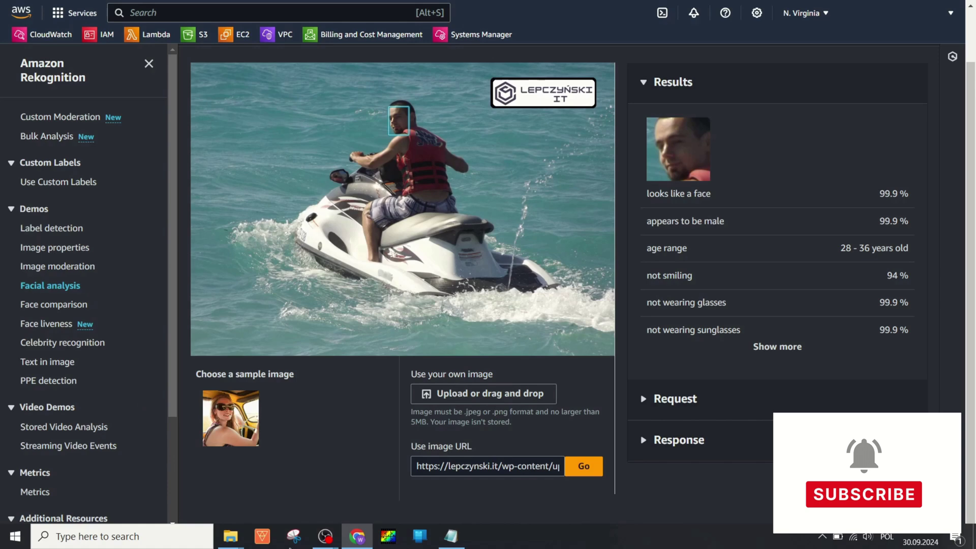
{"action": "left_click", "coordinate": [231, 536]}
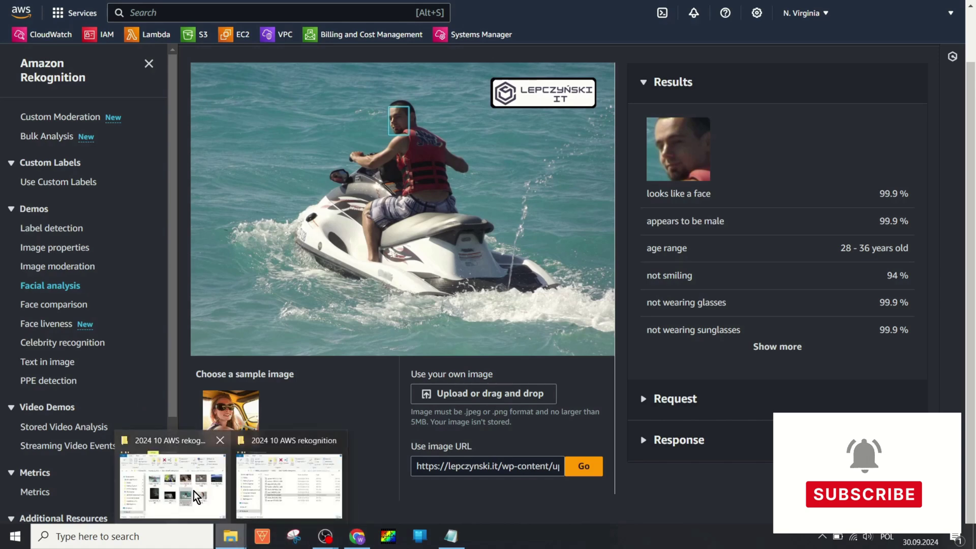
{"action": "left_click", "coordinate": [172, 477]}
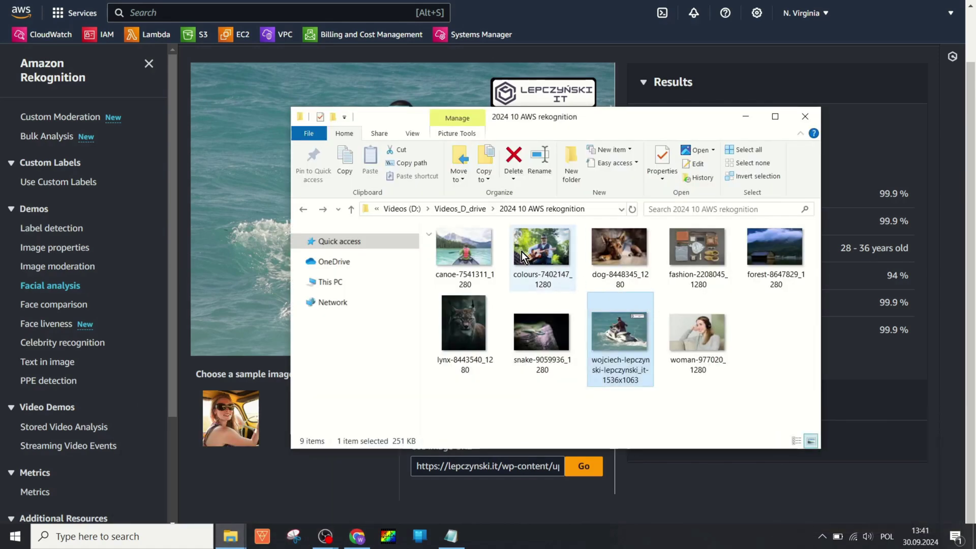
{"action": "left_click_drag", "start_coordinate": [715, 341], "coordinate": [240, 230]}
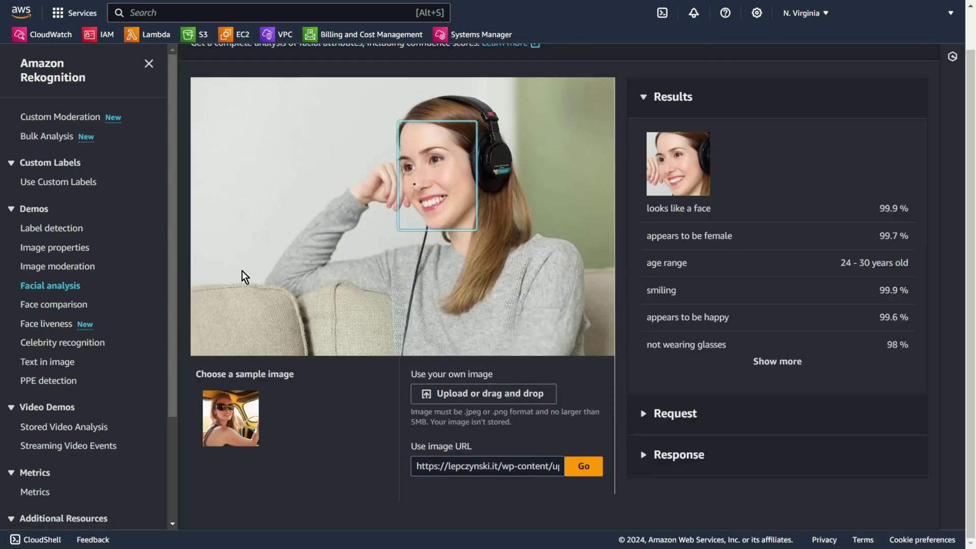
{"action": "left_click", "coordinate": [230, 536]}
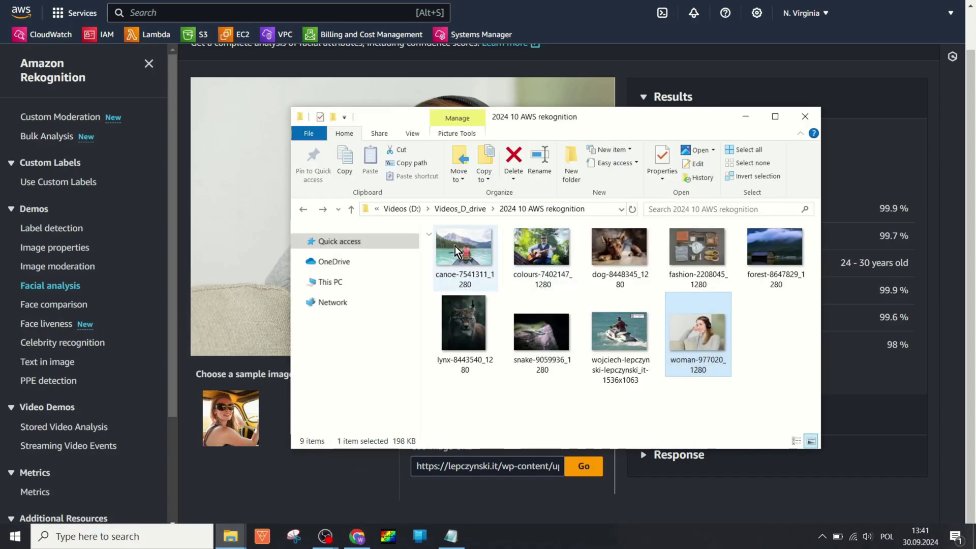
{"action": "left_click_drag", "start_coordinate": [526, 256], "coordinate": [260, 230]}
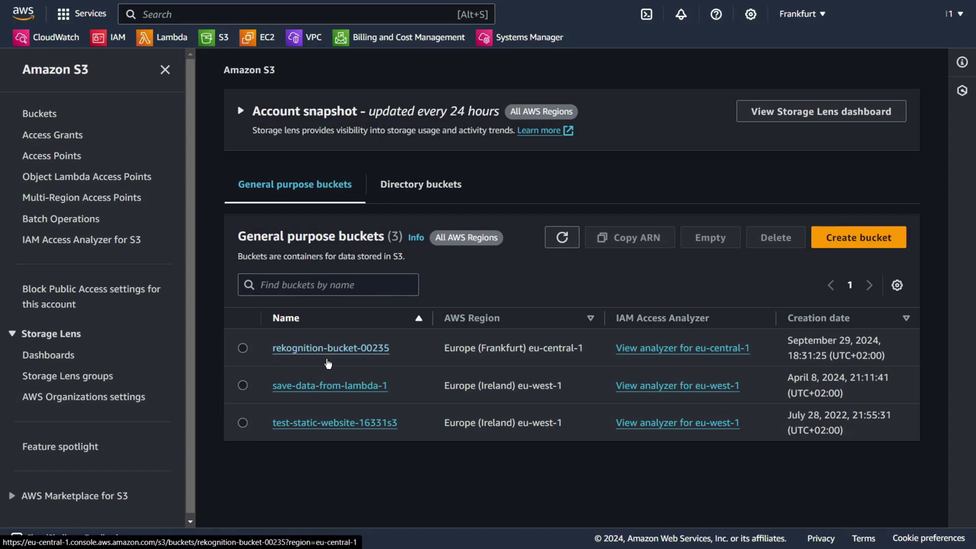
- Open rekognition-bucket-00235 and highlight the dog image's file name
{"action": "left_click", "coordinate": [357, 349]}
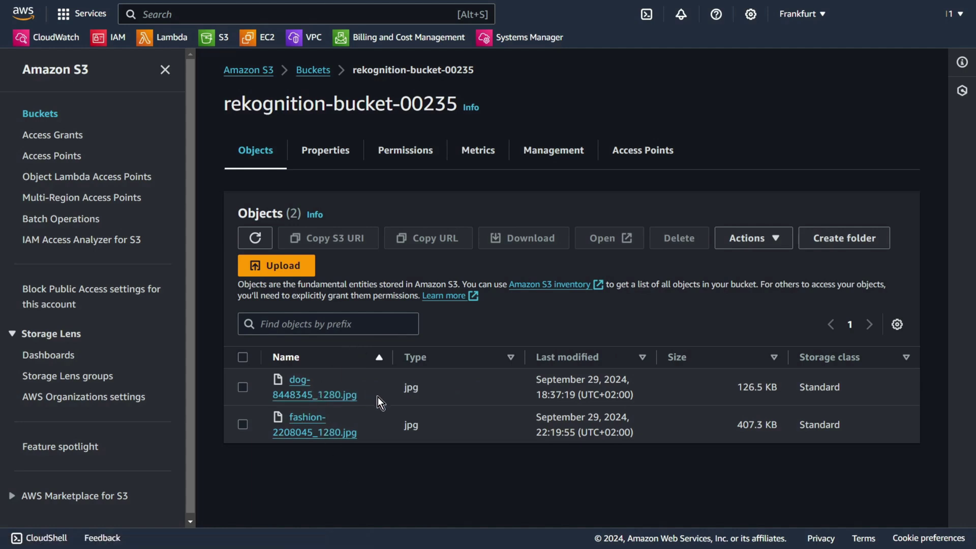
{"action": "left_click_drag", "start_coordinate": [375, 398], "coordinate": [285, 385]}
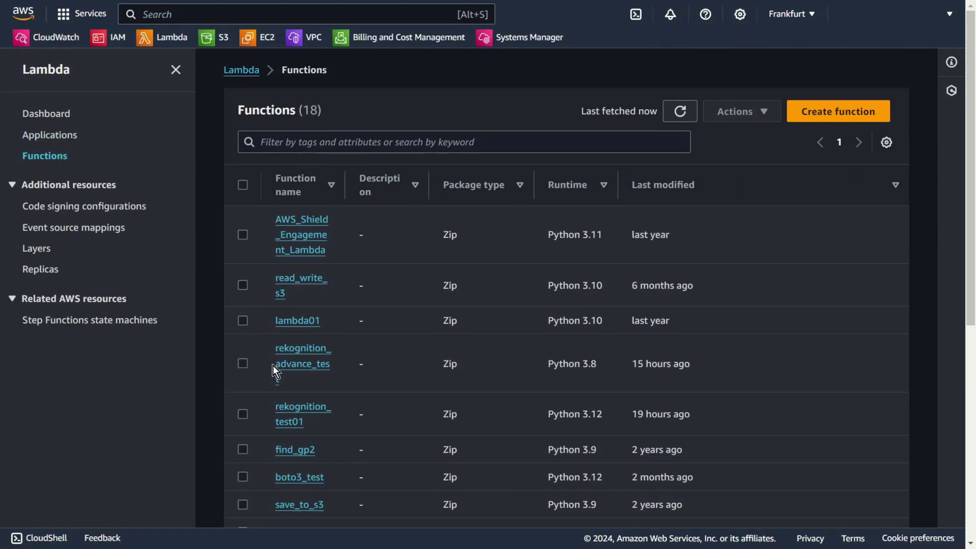
- Check rekognition_test01's bucket and image_name values, then test it for Dog and German Shepherd labels
{"action": "left_click", "coordinate": [294, 411]}
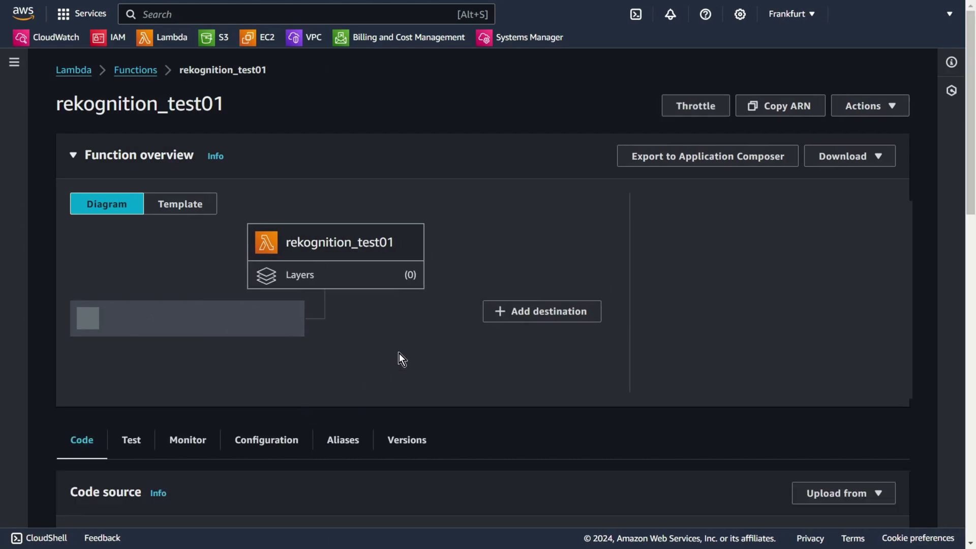
{"action": "scroll", "coordinate": [399, 352], "scroll_direction": "down", "scroll_amount": 5}
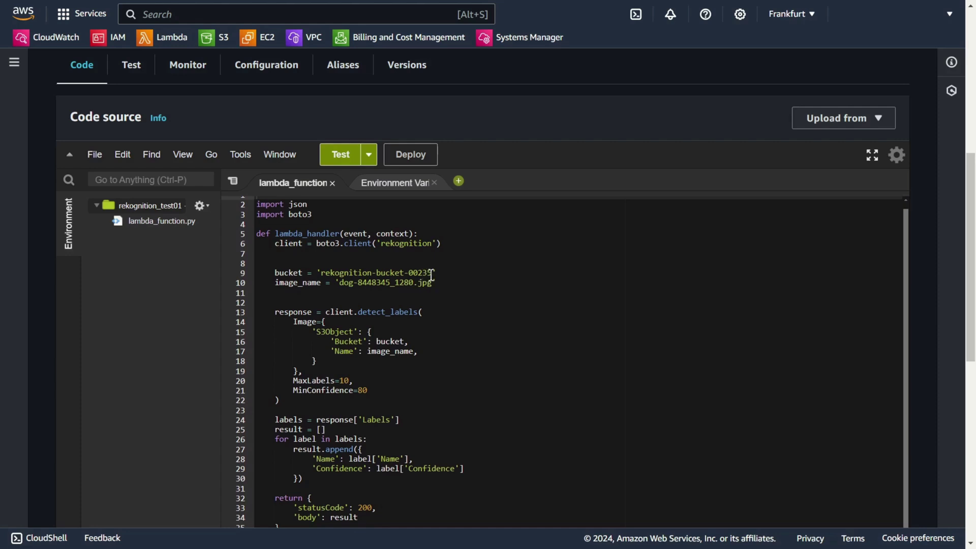
{"action": "left_click_drag", "start_coordinate": [432, 274], "coordinate": [321, 273]}
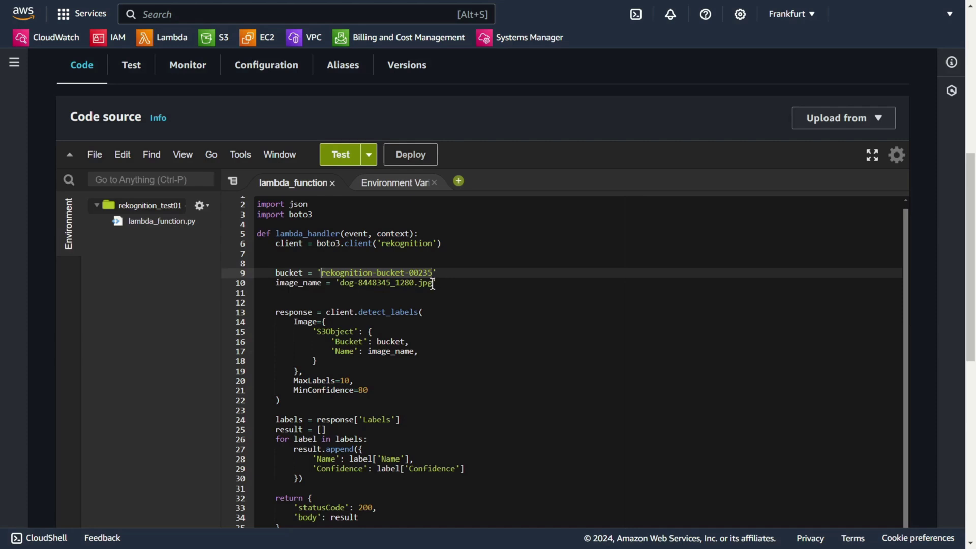
{"action": "left_click_drag", "start_coordinate": [434, 282], "coordinate": [344, 283]}
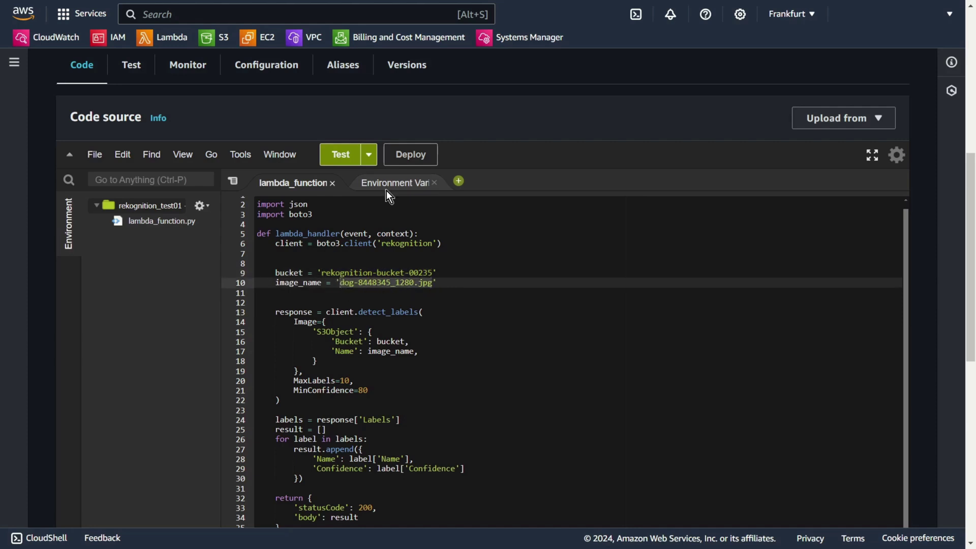
{"action": "left_click", "coordinate": [341, 155]}
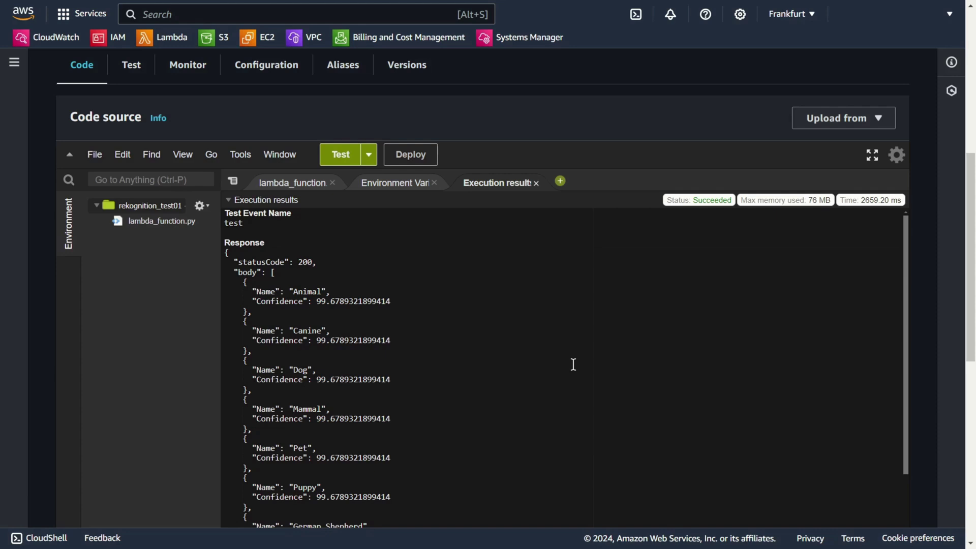
{"action": "scroll", "coordinate": [573, 364], "scroll_direction": "down", "scroll_amount": 1}
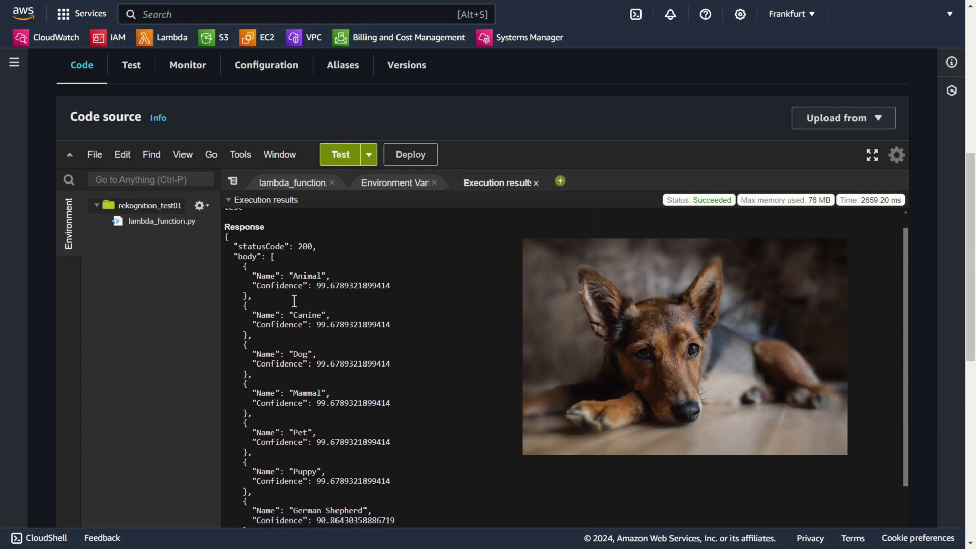
{"action": "scroll", "coordinate": [305, 343], "scroll_direction": "down", "scroll_amount": 1}
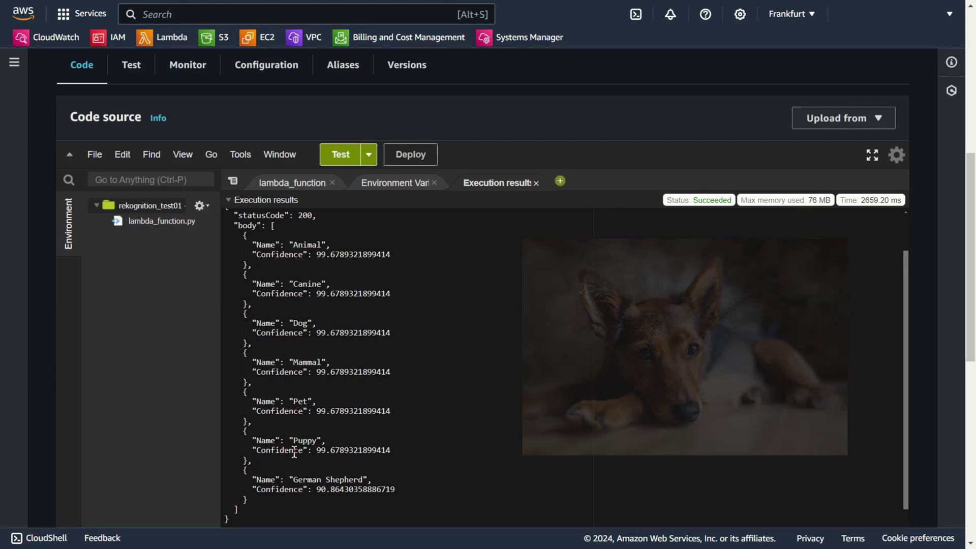
{"action": "scroll", "coordinate": [388, 324], "scroll_direction": "up", "scroll_amount": 1}
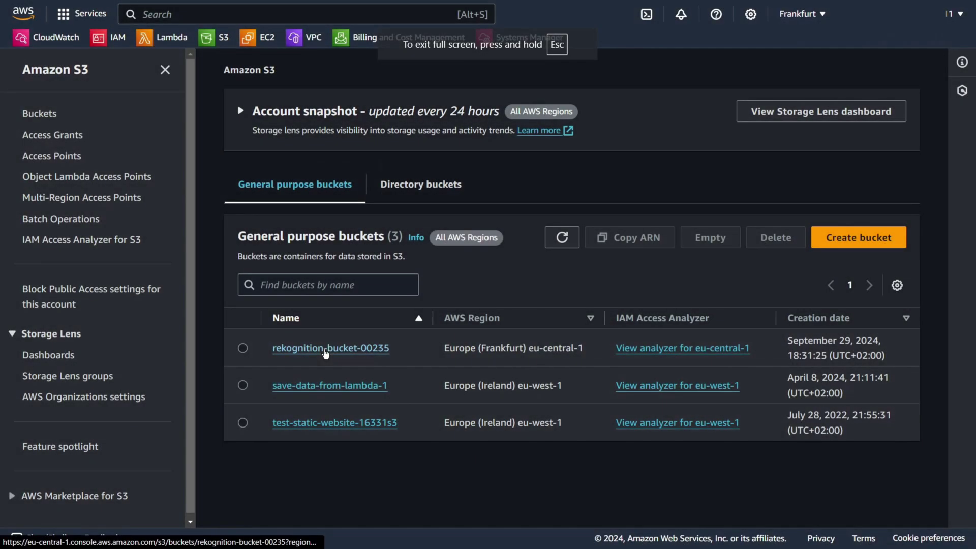
- Open rekognition-bucket-00235 and select its bucket name and the fashion-2208045_1280.jpg file name
{"action": "left_click", "coordinate": [317, 350]}
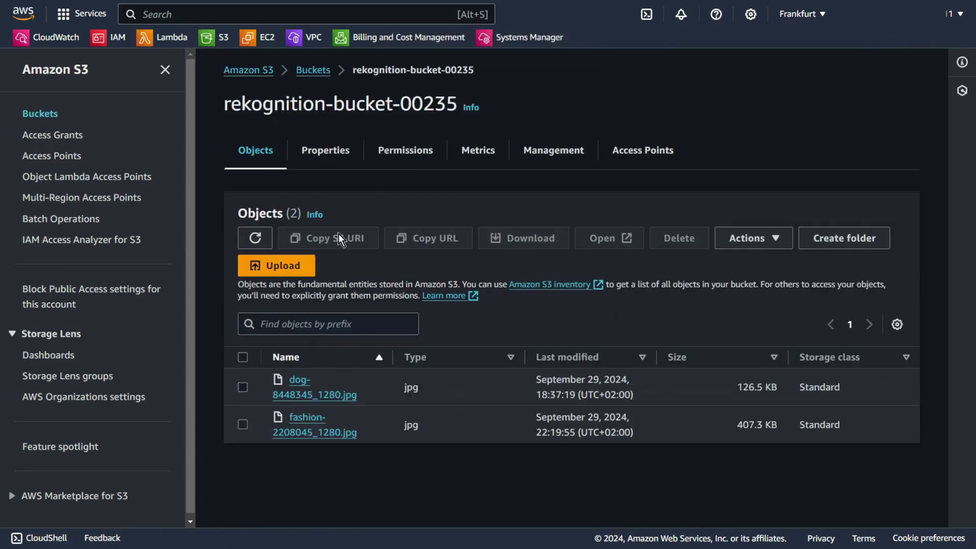
{"action": "left_click_drag", "start_coordinate": [220, 103], "coordinate": [469, 108]}
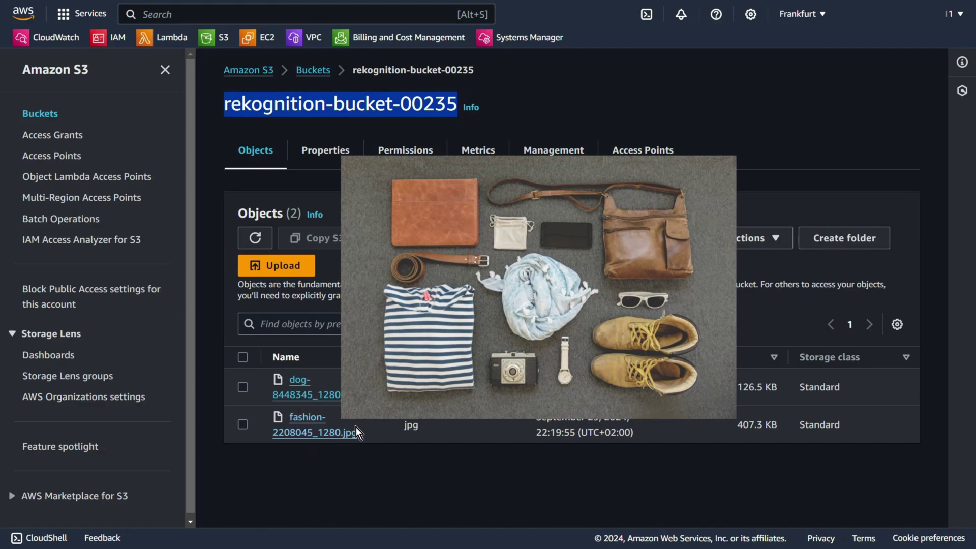
{"action": "left_click_drag", "start_coordinate": [357, 431], "coordinate": [289, 418]}
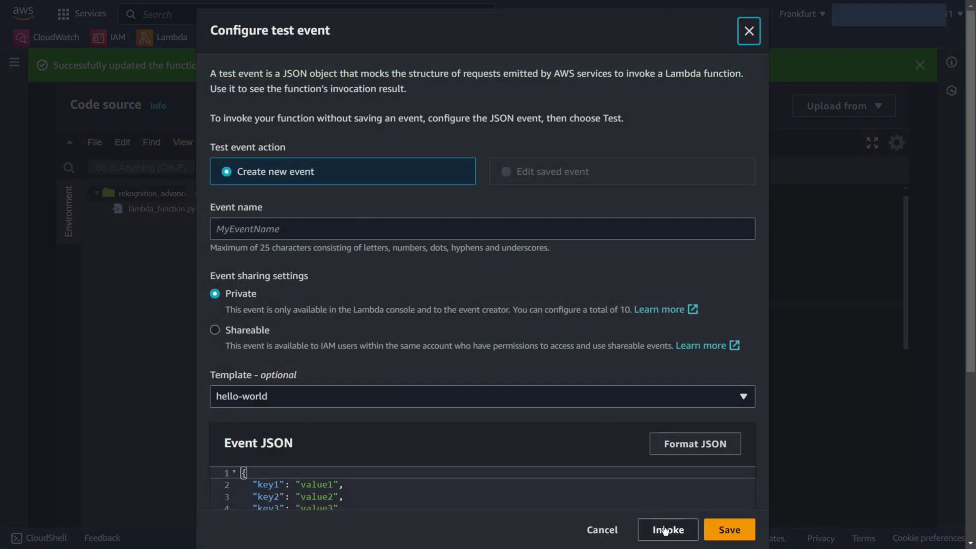
- Invoke the advanced function, refresh the objects, and open fashion-2208045_1280_labelled.jpg
{"action": "left_click", "coordinate": [668, 529]}
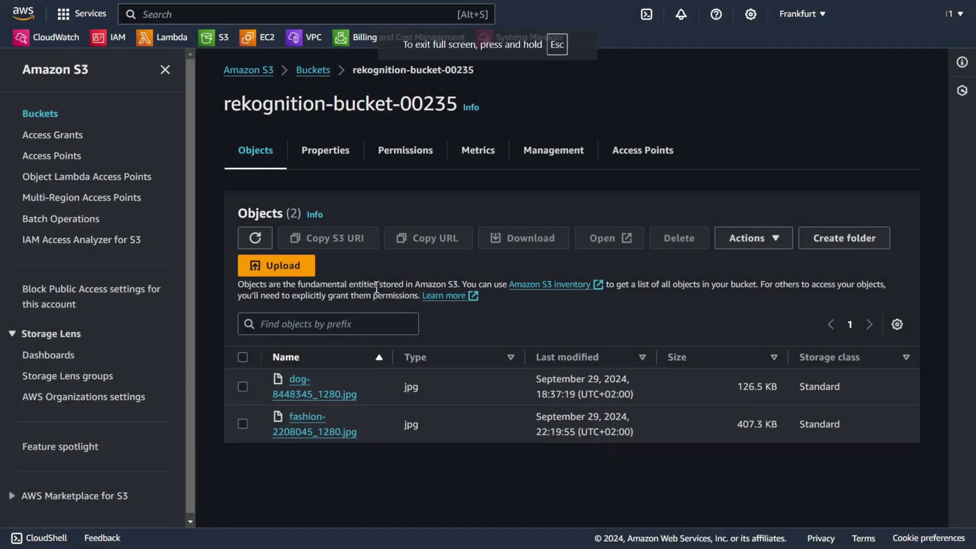
{"action": "left_click", "coordinate": [255, 238]}
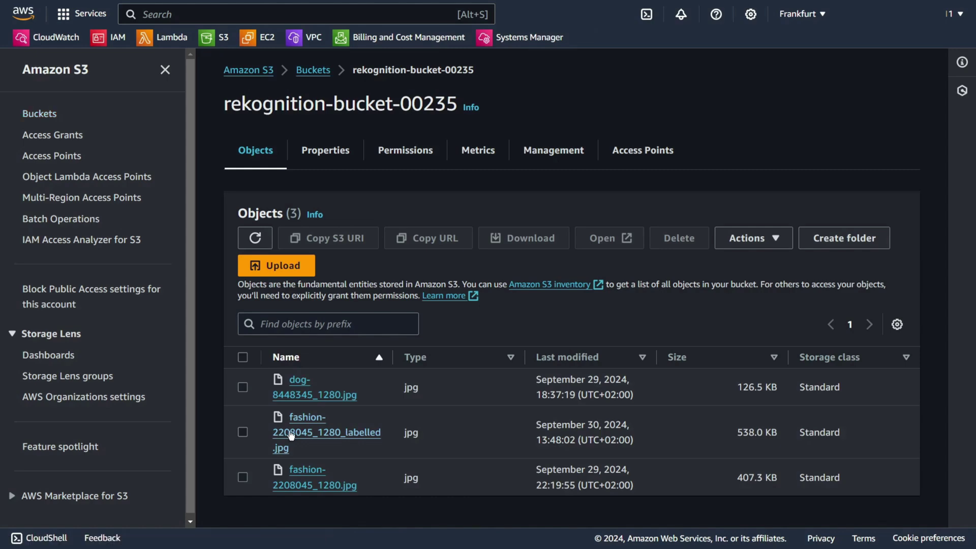
{"action": "left_click", "coordinate": [243, 434]}
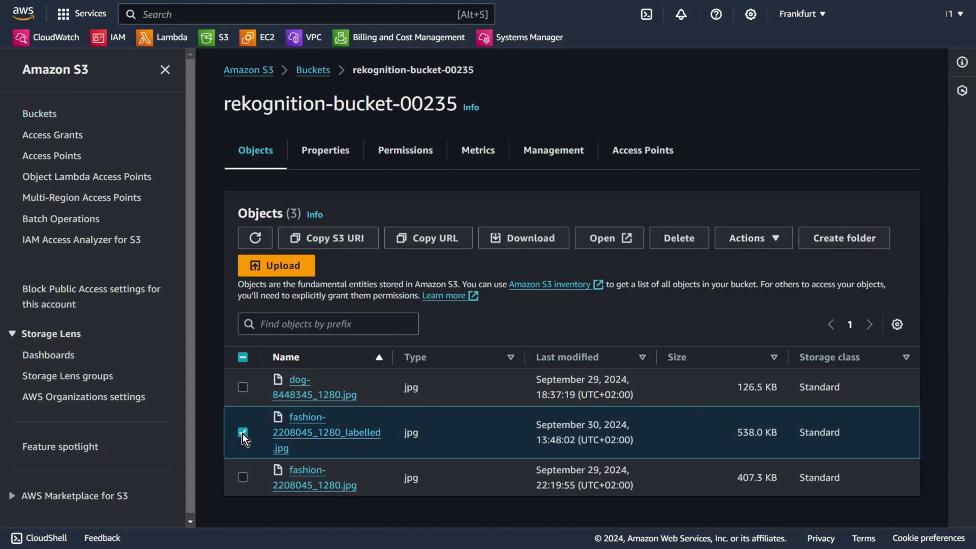
{"action": "left_click", "coordinate": [610, 237]}
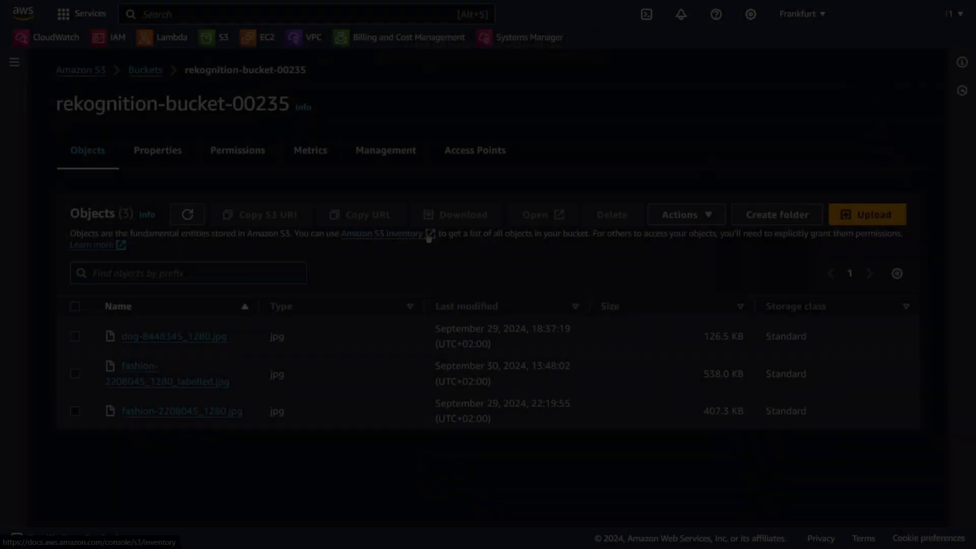
- Create a folder named faces in rekognition-bucket-00235
{"action": "left_click", "coordinate": [778, 214]}
{"action": "left_click", "coordinate": [165, 347]}
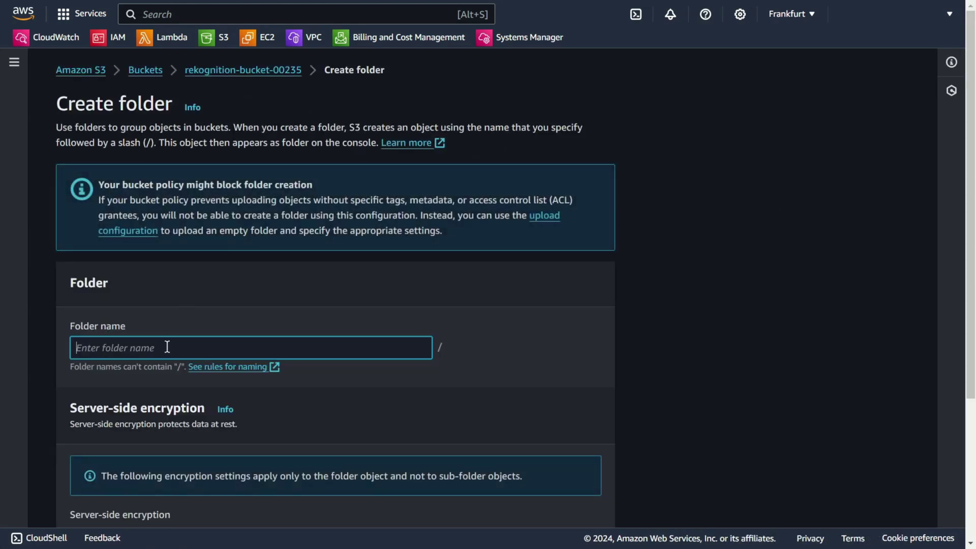
{"action": "type", "text": "faces"}
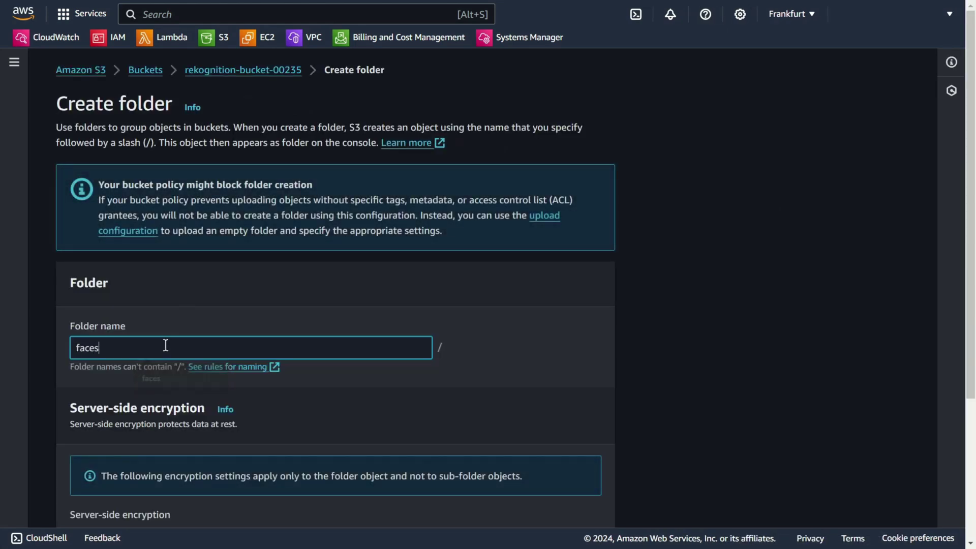
{"action": "scroll", "coordinate": [420, 387], "scroll_direction": "down", "scroll_amount": 3}
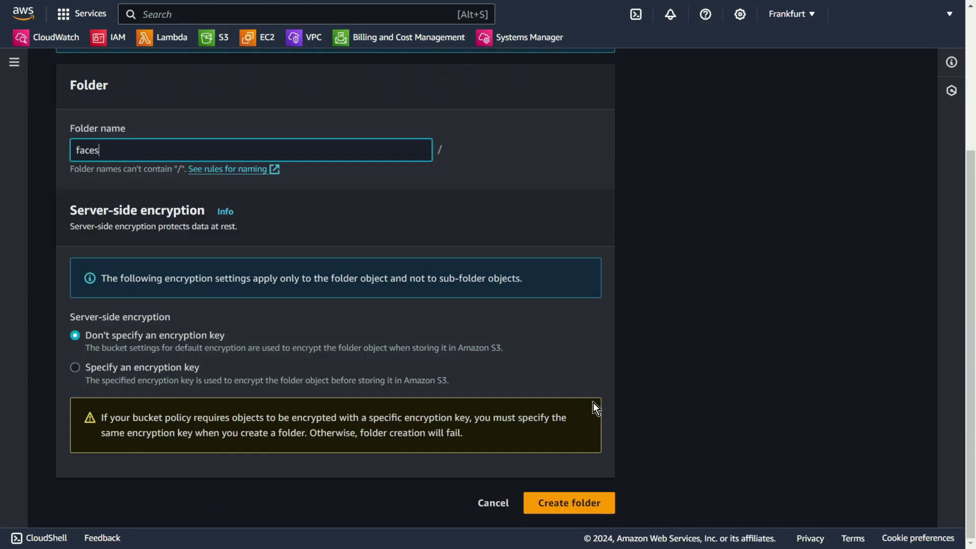
{"action": "left_click", "coordinate": [573, 503]}
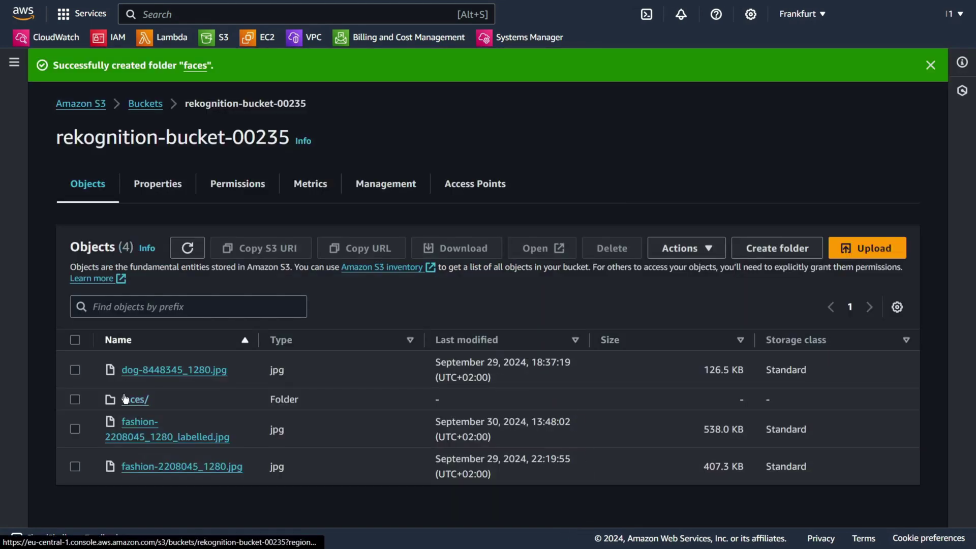
- Upload the four local face photos into the faces/ folder
{"action": "left_click", "coordinate": [134, 400]}
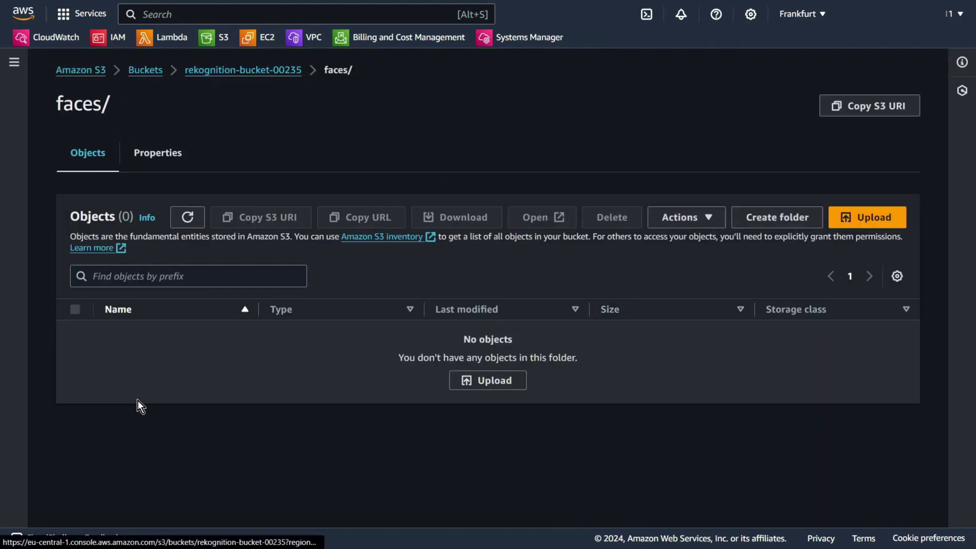
{"action": "key", "text": "alt+Tab"}
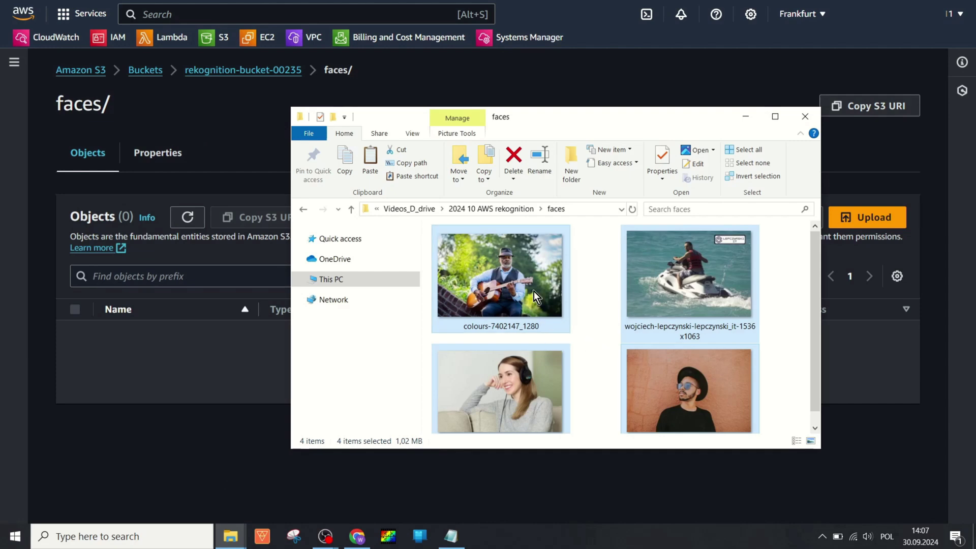
{"action": "left_click_drag", "start_coordinate": [549, 252], "coordinate": [225, 364]}
{"action": "scroll", "coordinate": [523, 379], "scroll_direction": "down", "scroll_amount": 5}
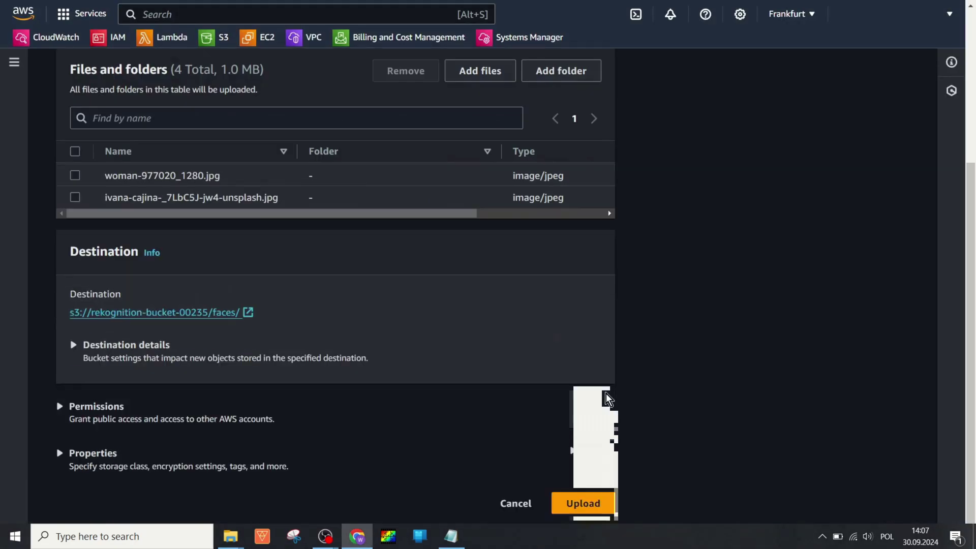
{"action": "left_click", "coordinate": [584, 500]}
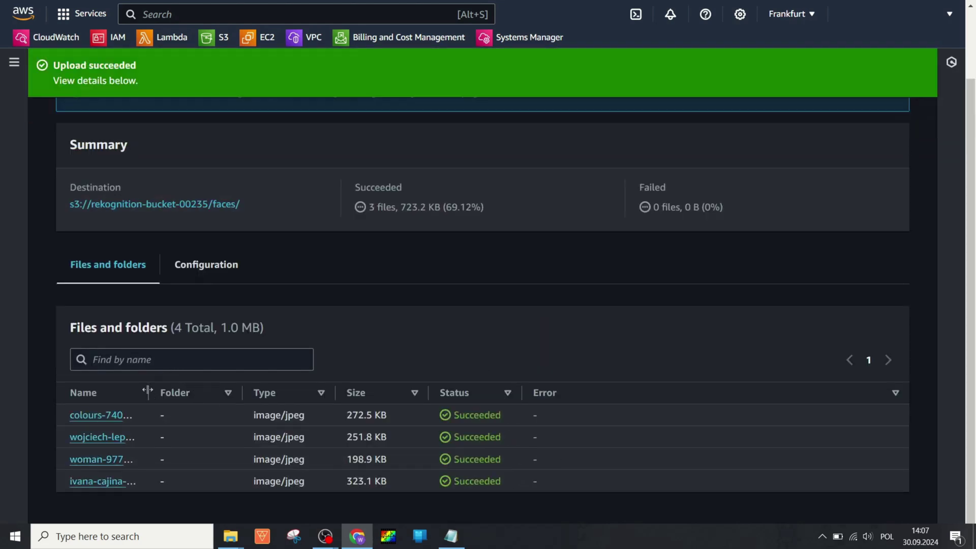
- Widen the Name column and check the man-in-sunglasses photo in the local faces folder
{"action": "left_click_drag", "start_coordinate": [149, 392], "coordinate": [252, 392]}
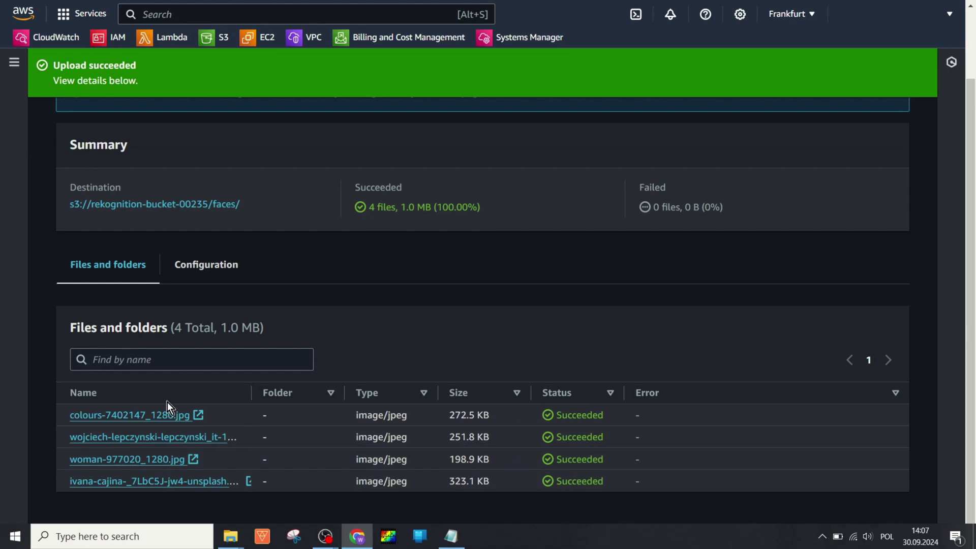
{"action": "left_click", "coordinate": [231, 537]}
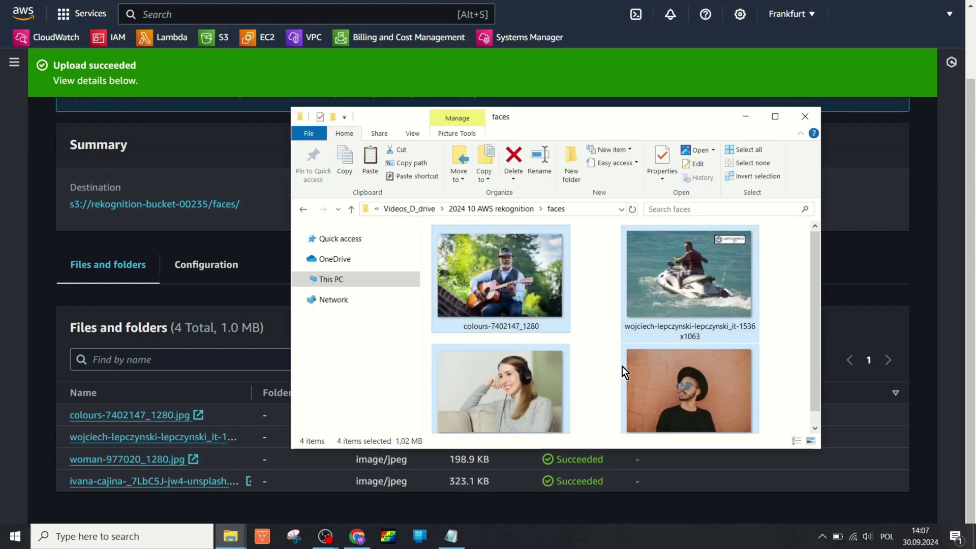
{"action": "left_click", "coordinate": [619, 372]}
{"action": "scroll", "coordinate": [688, 375], "scroll_direction": "down", "scroll_amount": 1}
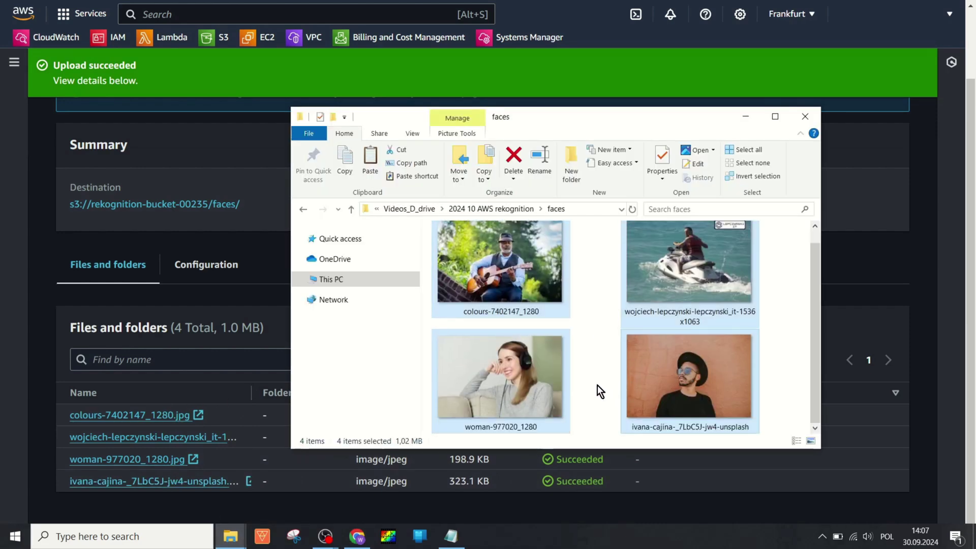
{"action": "left_click", "coordinate": [631, 397]}
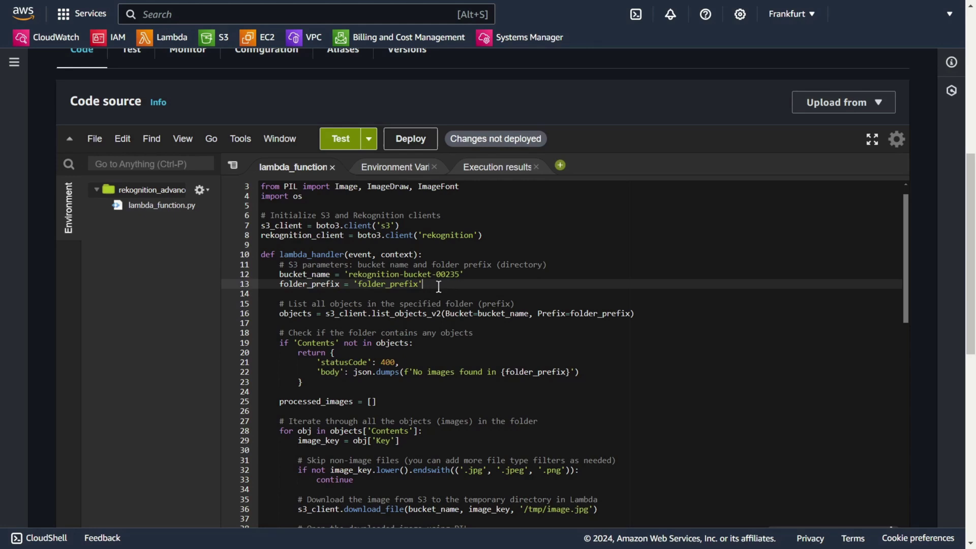
- Replace 'folder_prefix' on line 13 with 'faces' and deploy rekognition_advance_test
{"action": "left_click_drag", "start_coordinate": [418, 284], "coordinate": [357, 284]}
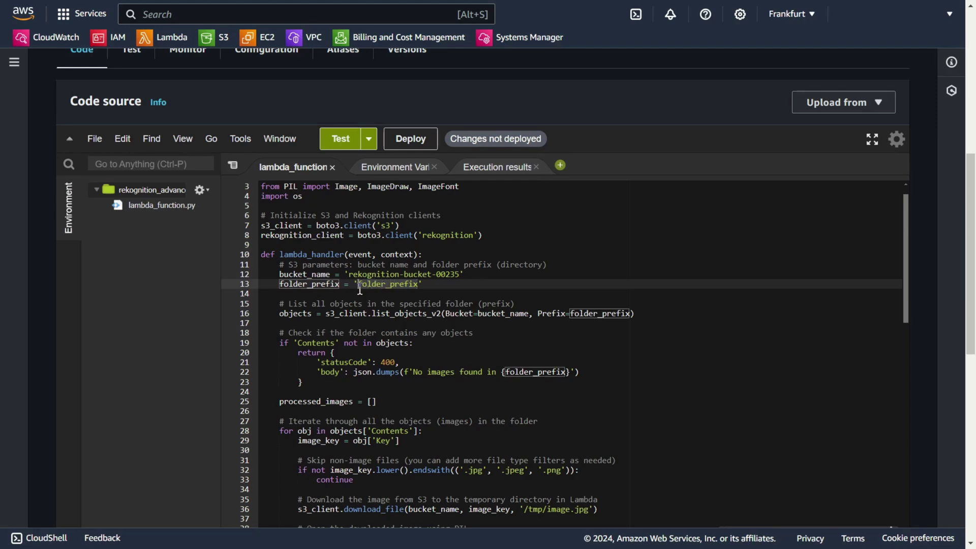
{"action": "type", "text": "fac"}
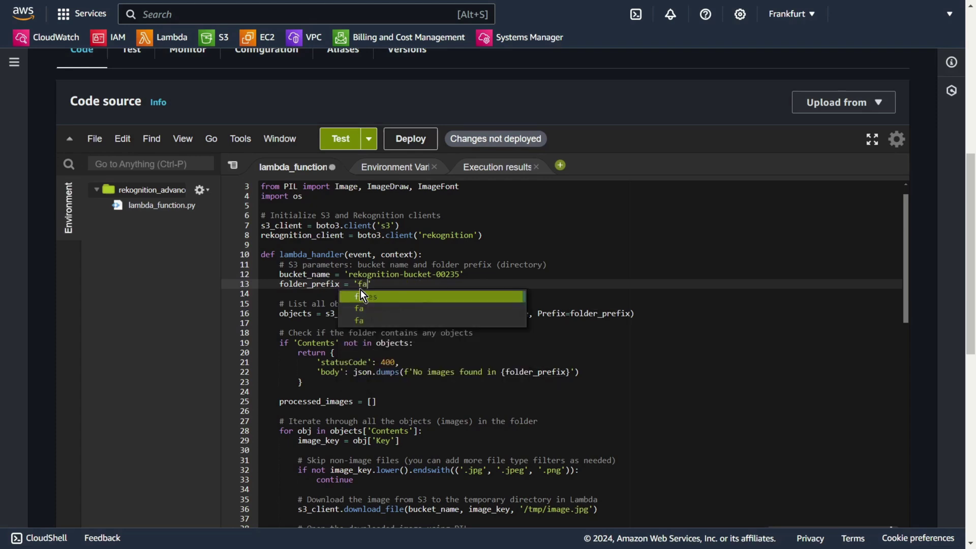
{"action": "type", "text": "es"}
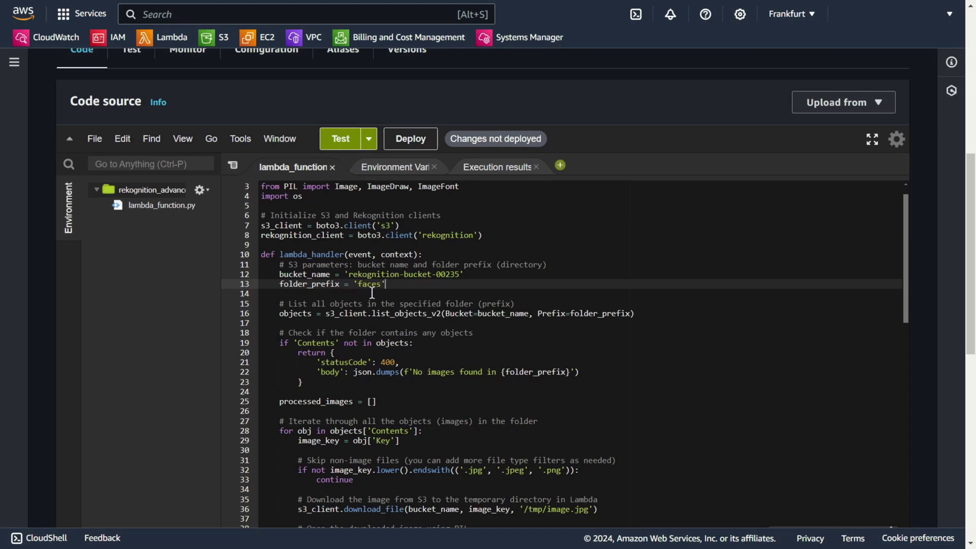
{"action": "left_click", "coordinate": [410, 138]}
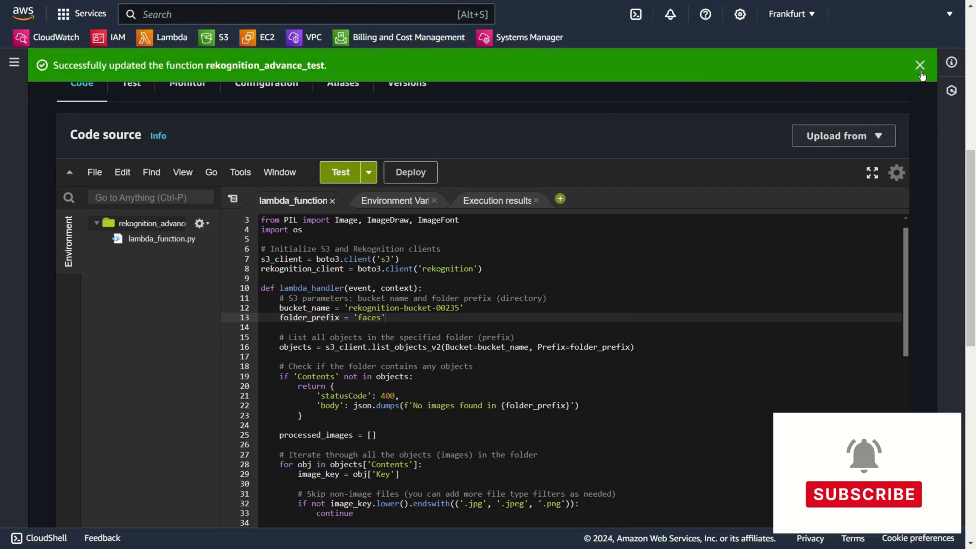
- Test rekognition_advance_test, review its execution results, and return to the lambda_function code
{"action": "left_click", "coordinate": [921, 66]}
{"action": "left_click", "coordinate": [339, 171]}
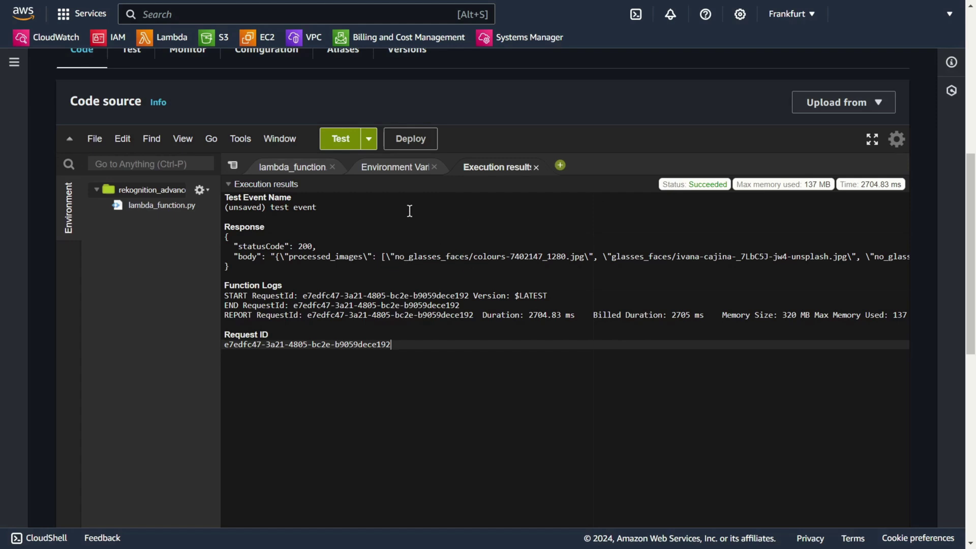
{"action": "left_click", "coordinate": [310, 169]}
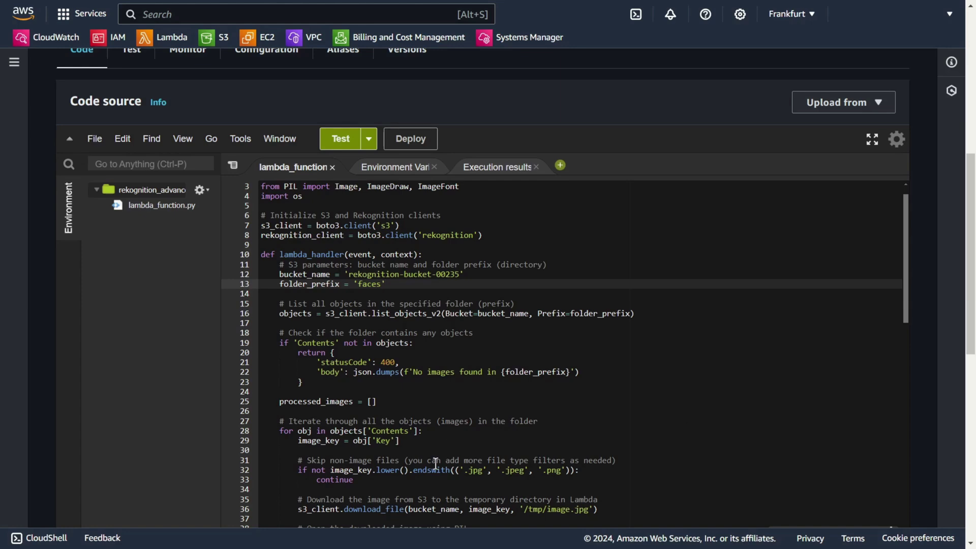
{"action": "scroll", "coordinate": [458, 429], "scroll_direction": "down", "scroll_amount": 6}
{"action": "scroll", "coordinate": [461, 343], "scroll_direction": "down", "scroll_amount": 6}
{"action": "scroll", "coordinate": [462, 305], "scroll_direction": "down", "scroll_amount": 5}
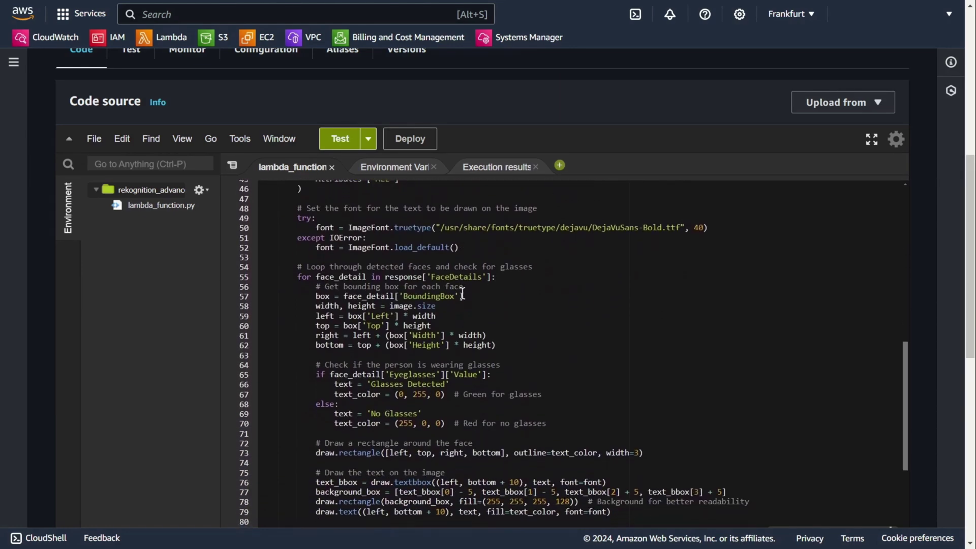
{"action": "scroll", "coordinate": [463, 293], "scroll_direction": "down", "scroll_amount": 3}
{"action": "scroll", "coordinate": [462, 292], "scroll_direction": "down", "scroll_amount": 5}
{"action": "scroll", "coordinate": [462, 291], "scroll_direction": "down", "scroll_amount": 3}
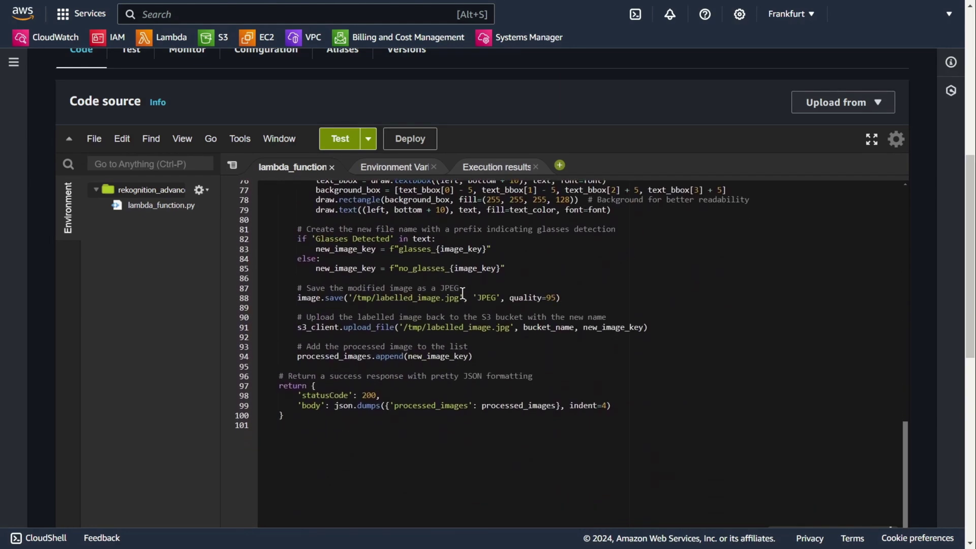
- Remove 'json.dumps(' and ', indent=4)' from the line 99 return statement, then deploy
{"action": "left_click", "coordinate": [386, 411]}
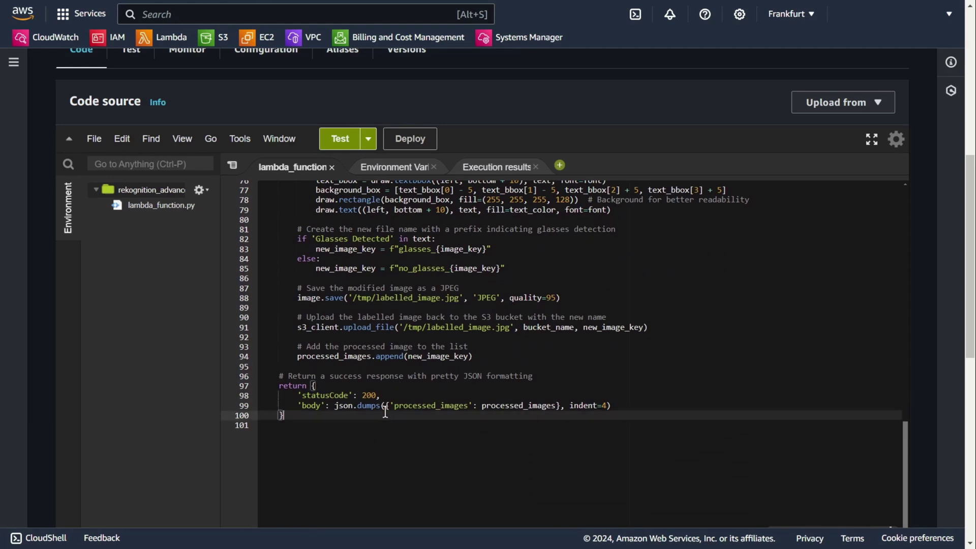
{"action": "left_click_drag", "start_coordinate": [384, 401], "coordinate": [334, 412]}
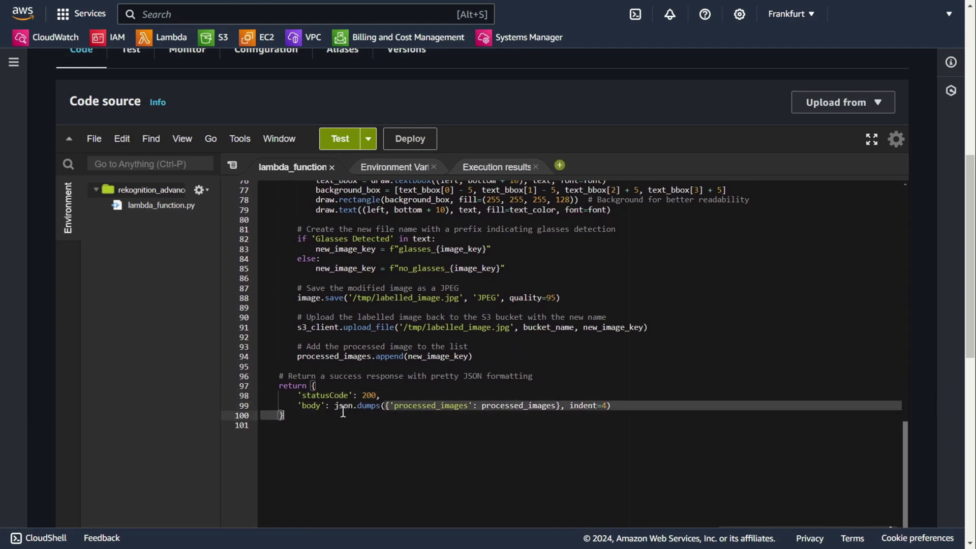
{"action": "key", "text": "Delete"}
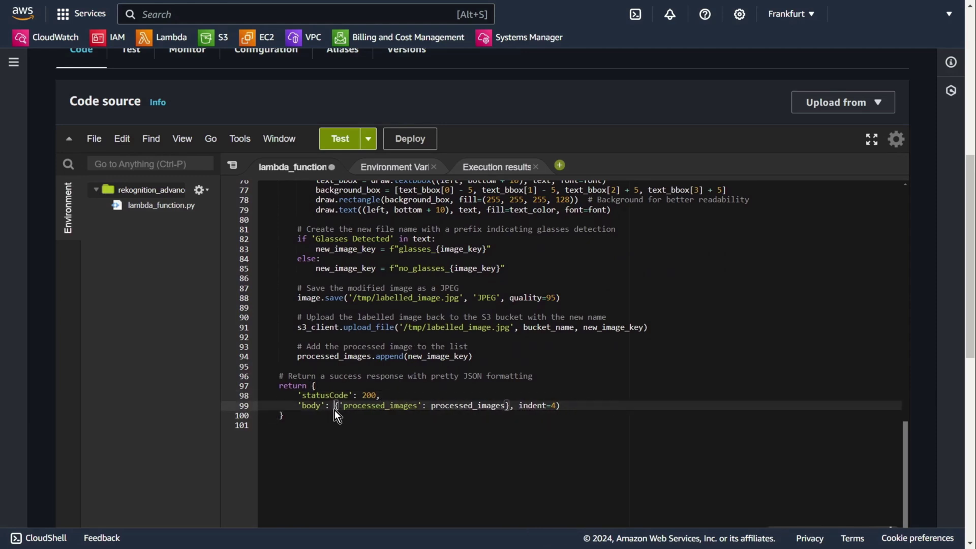
{"action": "left_click", "coordinate": [510, 405]}
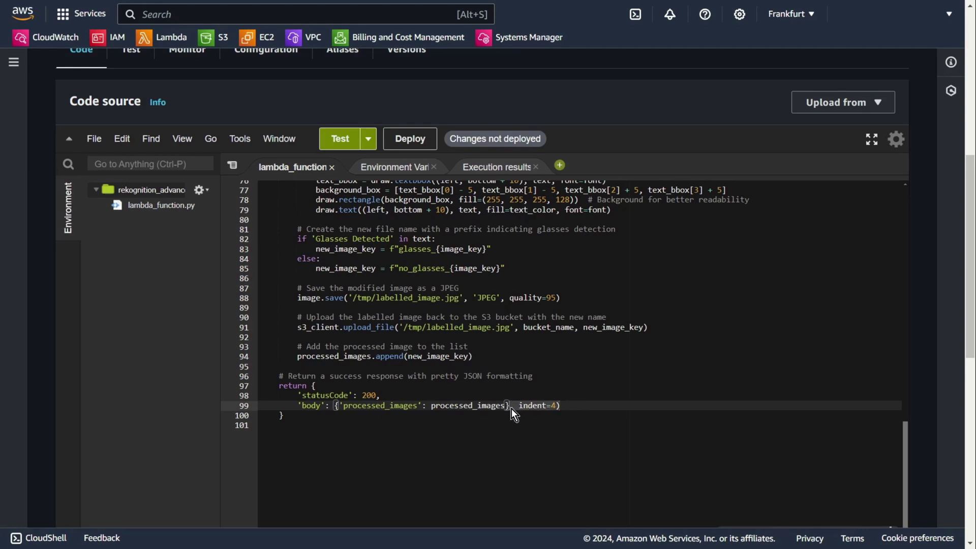
{"action": "left_click_drag", "start_coordinate": [512, 405], "coordinate": [560, 405]}
{"action": "key", "text": "Delete"}
{"action": "left_click", "coordinate": [410, 138]}
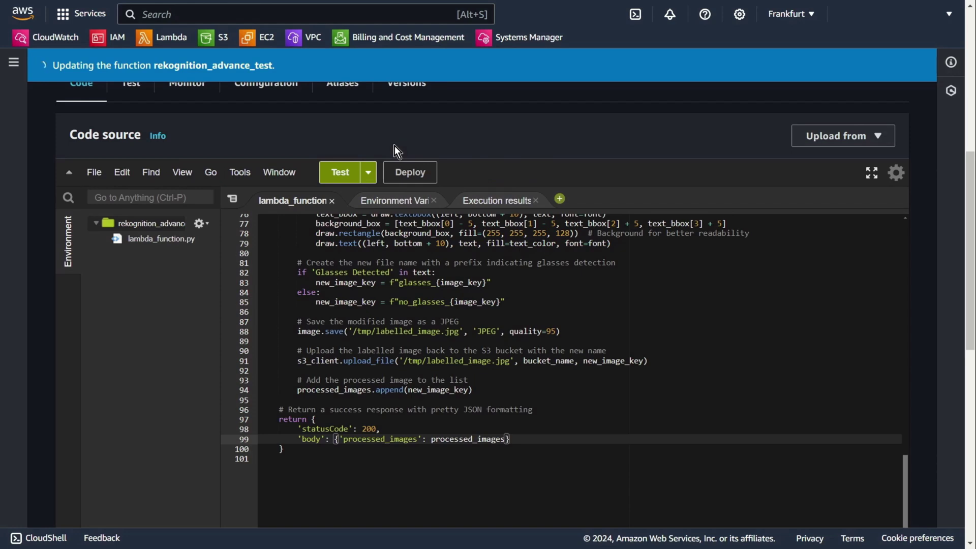
- Rerun the test and highlight the no_glasses_faces and glasses_faces prefixes in the results
{"action": "left_click", "coordinate": [350, 174]}
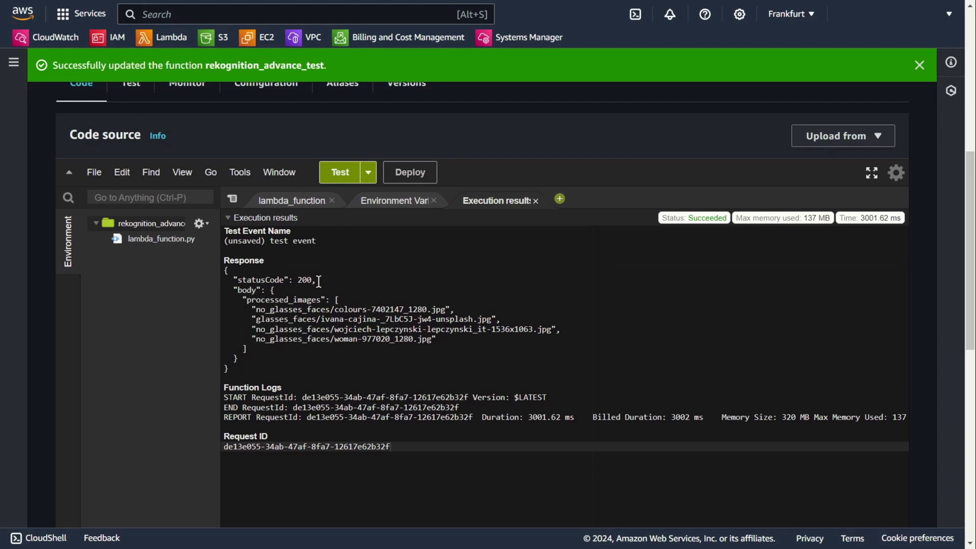
{"action": "left_click_drag", "start_coordinate": [255, 309], "coordinate": [330, 310]}
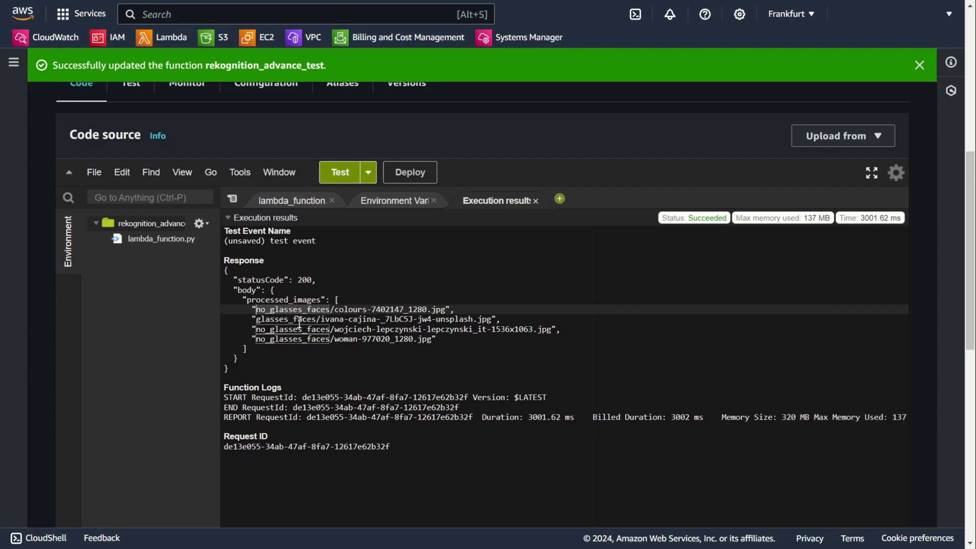
{"action": "left_click_drag", "start_coordinate": [255, 319], "coordinate": [315, 320]}
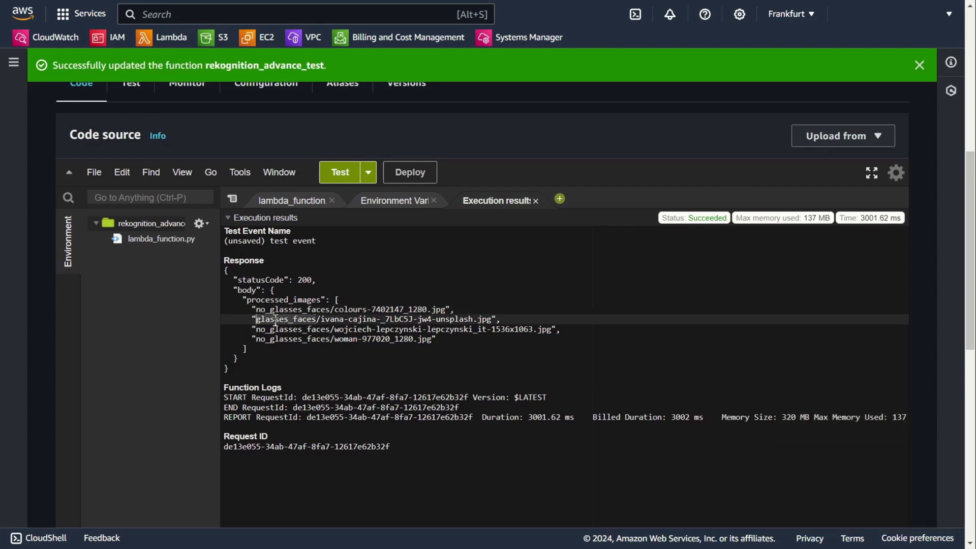